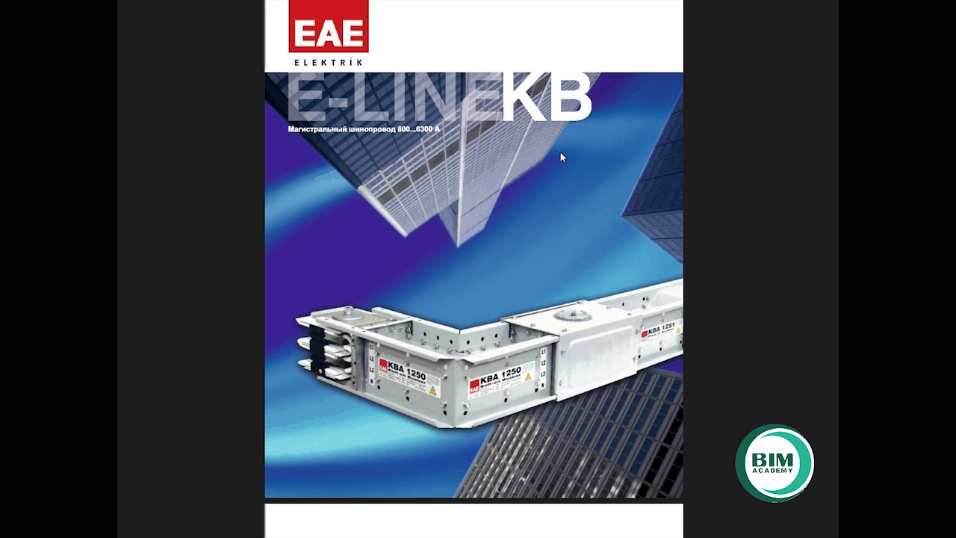
- Scroll the EAE E-Line KB catalog past the order-code pages to the Поворотные секции page (corner sections U, D, L, R)
{"action": "scroll", "coordinate": [560, 152], "scroll_direction": "down", "scroll_amount": 5}
{"action": "scroll", "coordinate": [560, 153], "scroll_direction": "down", "scroll_amount": 10}
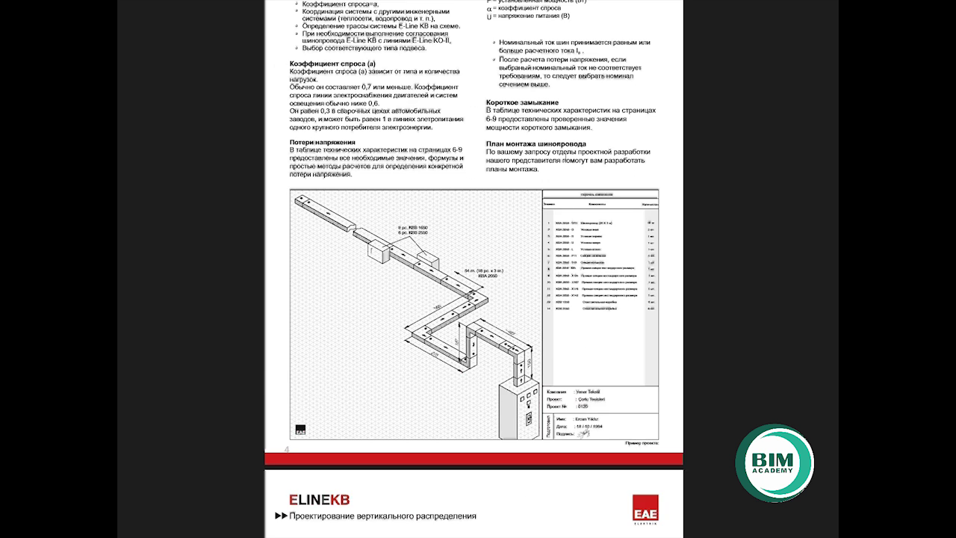
{"action": "scroll", "coordinate": [499, 181], "scroll_direction": "down", "scroll_amount": 2}
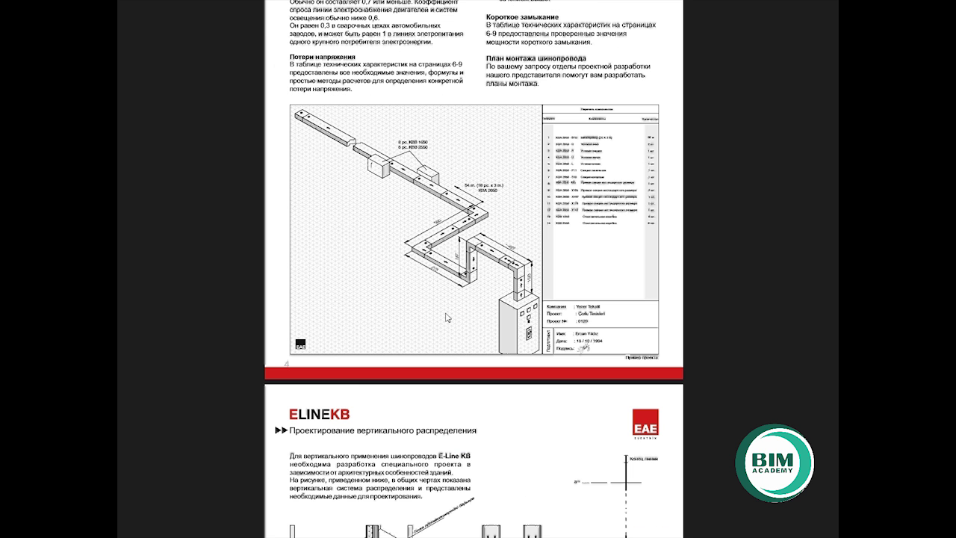
{"action": "scroll", "coordinate": [504, 317], "scroll_direction": "down", "scroll_amount": 5}
{"action": "scroll", "coordinate": [512, 279], "scroll_direction": "down", "scroll_amount": 5}
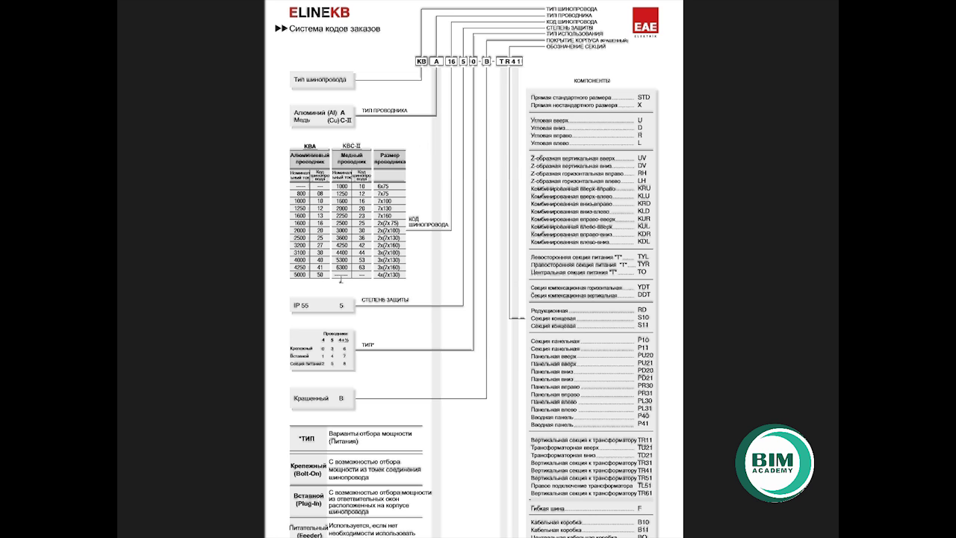
{"action": "scroll", "coordinate": [473, 269], "scroll_direction": "down", "scroll_amount": 5}
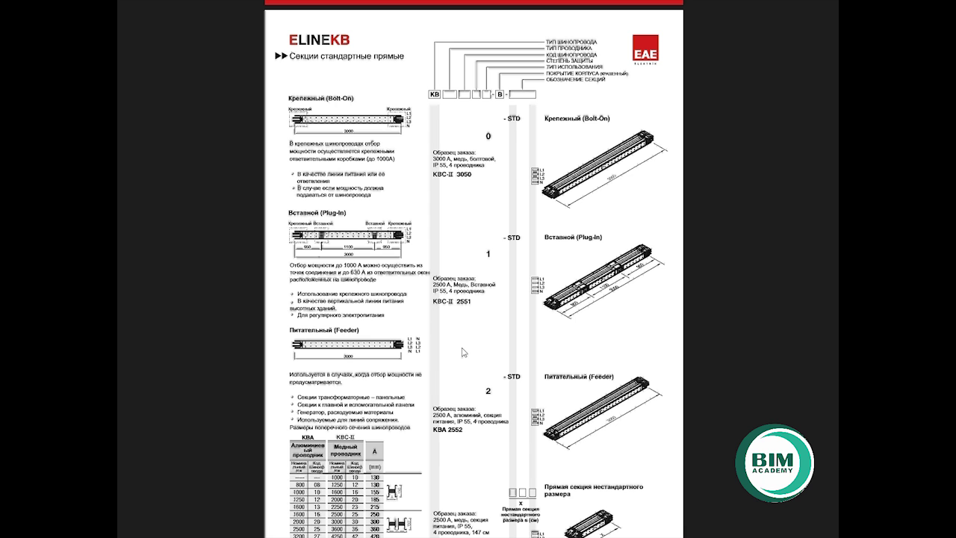
{"action": "scroll", "coordinate": [472, 362], "scroll_direction": "down", "scroll_amount": 2}
{"action": "scroll", "coordinate": [472, 361], "scroll_direction": "down", "scroll_amount": 3}
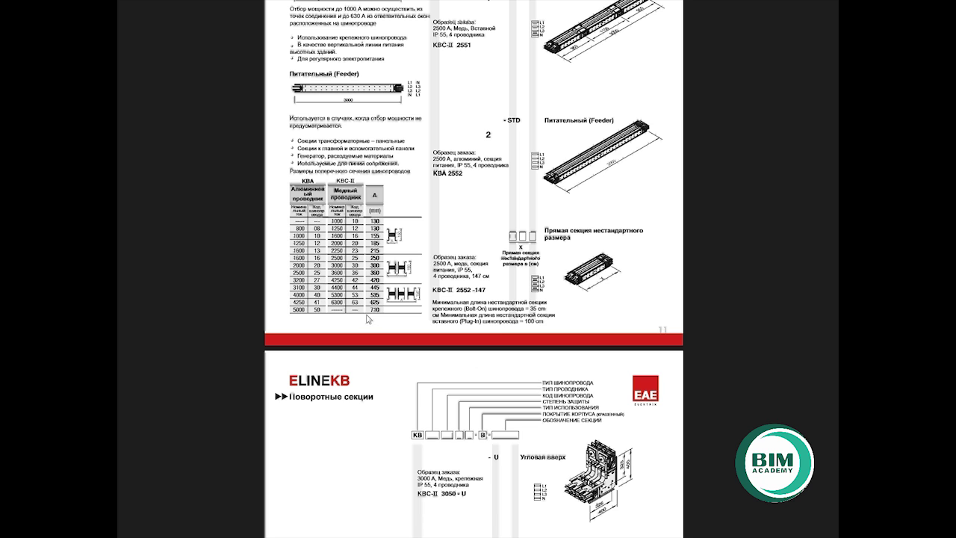
{"action": "scroll", "coordinate": [367, 319], "scroll_direction": "down", "scroll_amount": 3}
{"action": "scroll", "coordinate": [368, 318], "scroll_direction": "down", "scroll_amount": 3}
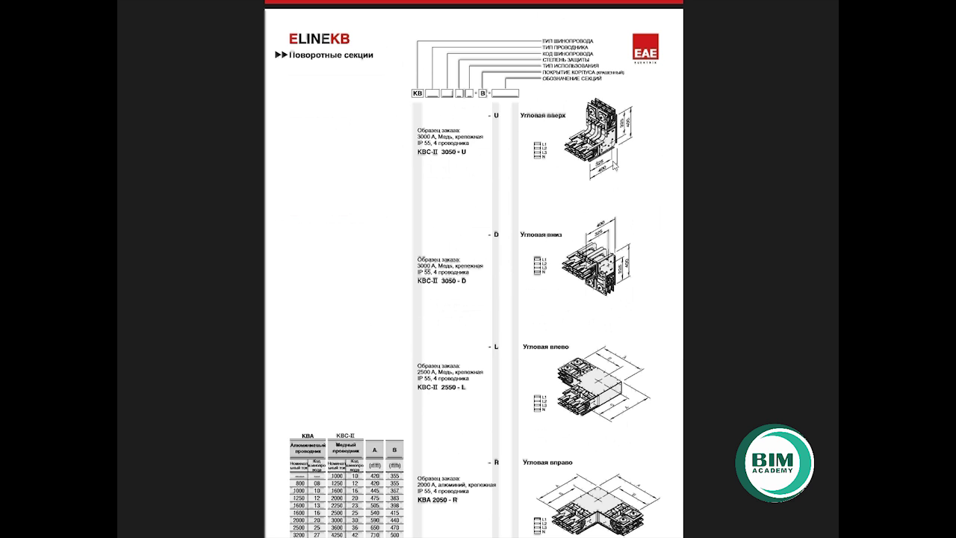
{"action": "scroll", "coordinate": [608, 168], "scroll_direction": "down", "scroll_amount": 3}
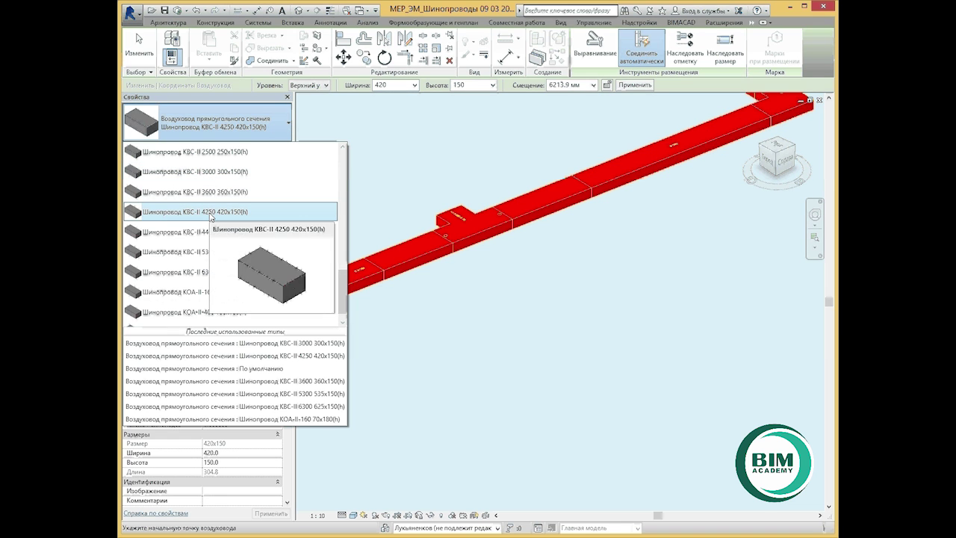
- Draw a КВС-II 4250 420x150 busbar run with several turning segments
{"action": "left_click", "coordinate": [211, 213]}
{"action": "left_click", "coordinate": [440, 360]}
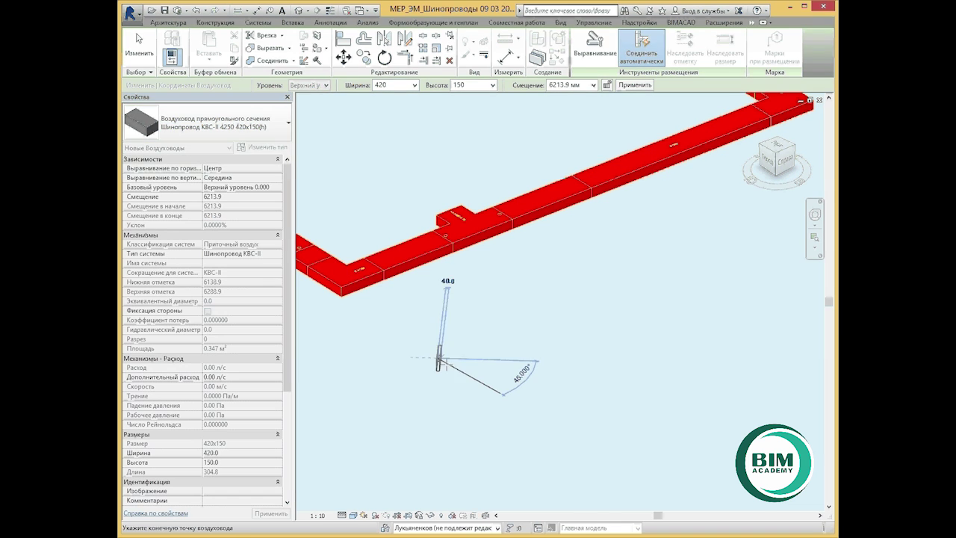
{"action": "left_click", "coordinate": [569, 383]}
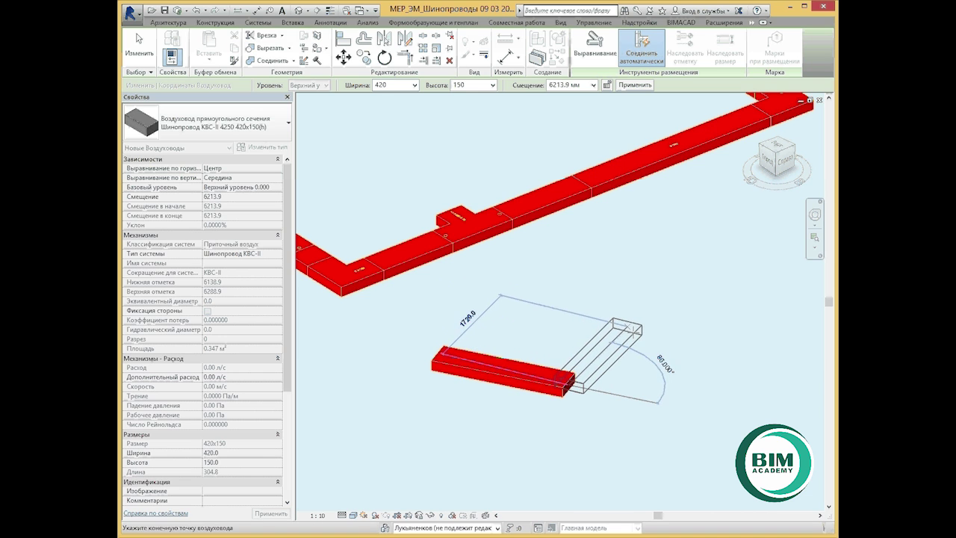
{"action": "left_click", "coordinate": [642, 347]}
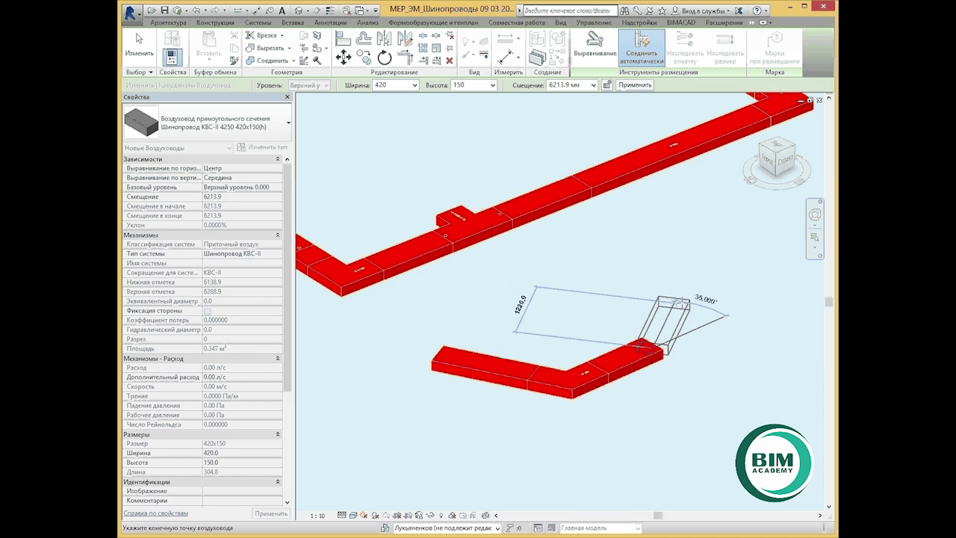
{"action": "left_click", "coordinate": [680, 278]}
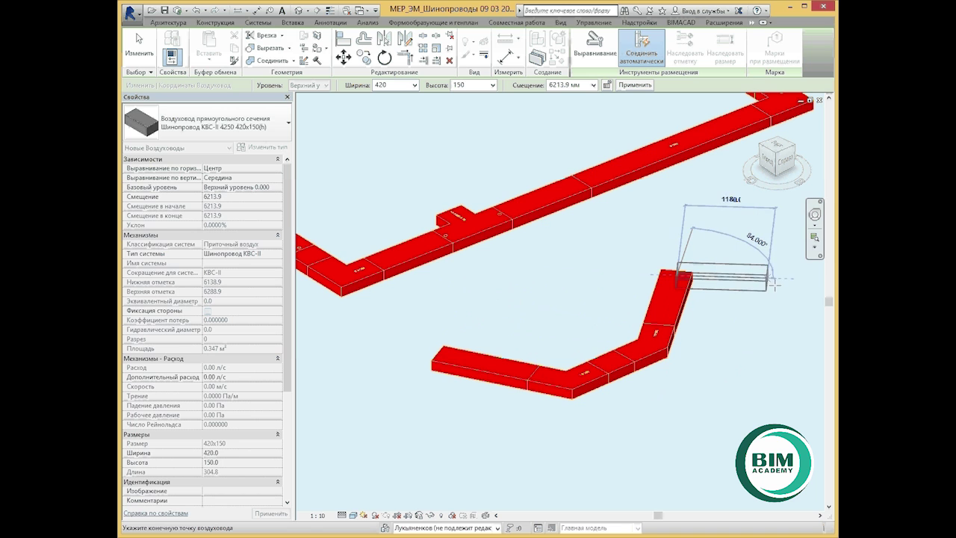
{"action": "left_click", "coordinate": [786, 284]}
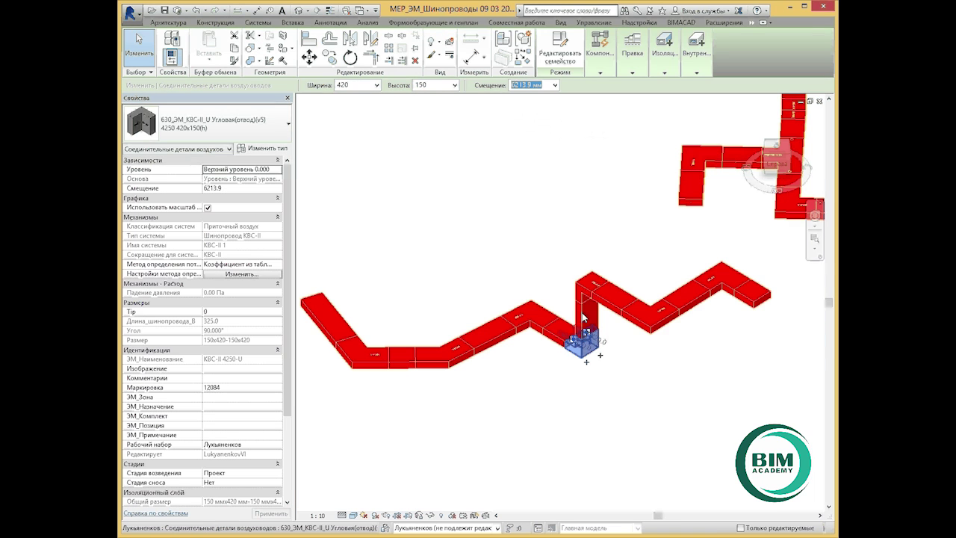
- Raise one elbow into a vertical rise and delete the elbow between the upper diagonal runs
{"action": "mouse_move", "coordinate": [582, 286]}
{"action": "left_mouse_down"}
{"action": "mouse_move", "coordinate": [594, 181]}
{"action": "mouse_move", "coordinate": [586, 142]}
{"action": "left_mouse_up"}
{"action": "left_click", "coordinate": [634, 337]}
{"action": "scroll", "coordinate": [634, 337], "scroll_direction": "up", "scroll_amount": 2}
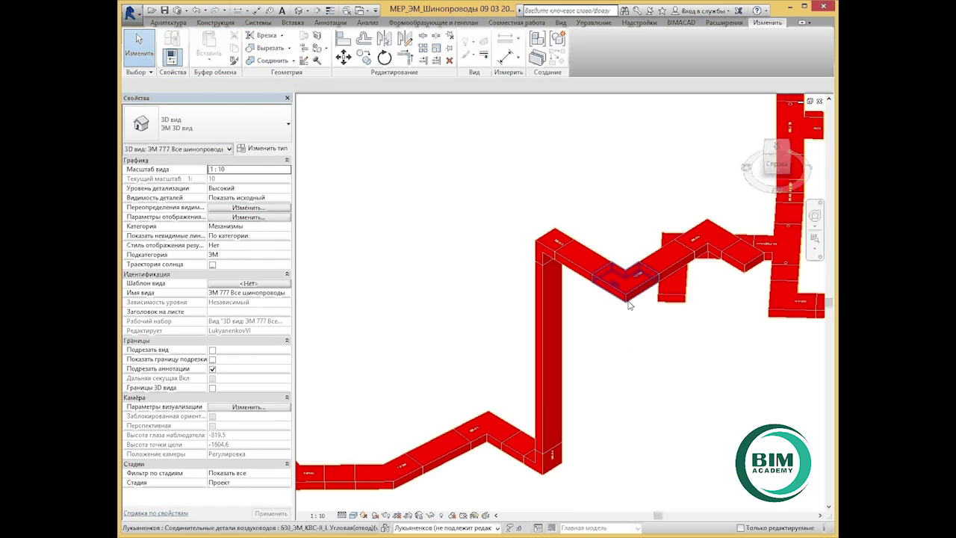
{"action": "left_click", "coordinate": [628, 304]}
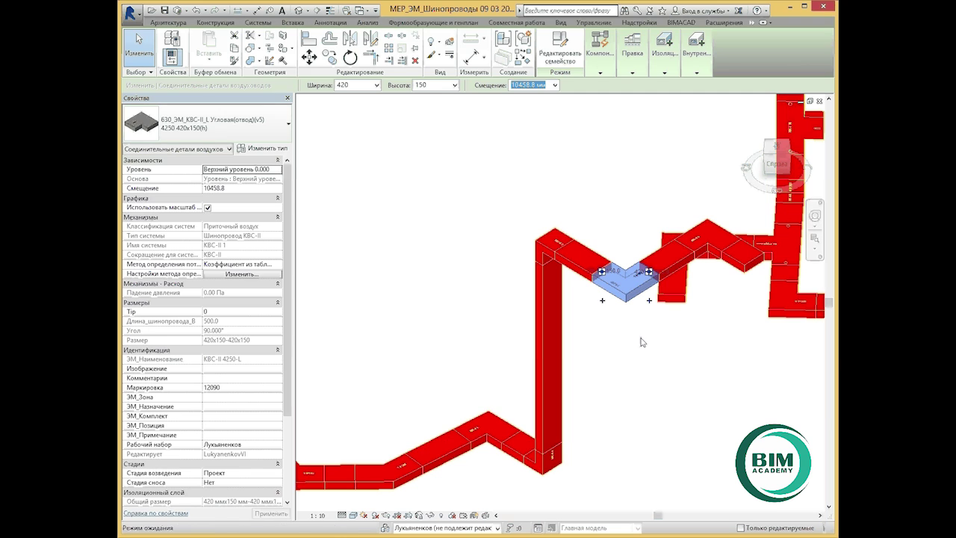
{"action": "key", "text": "Delete"}
- Stretch the busbar end out at 45° and extend the short stub to meet it
{"action": "left_click", "coordinate": [602, 275]}
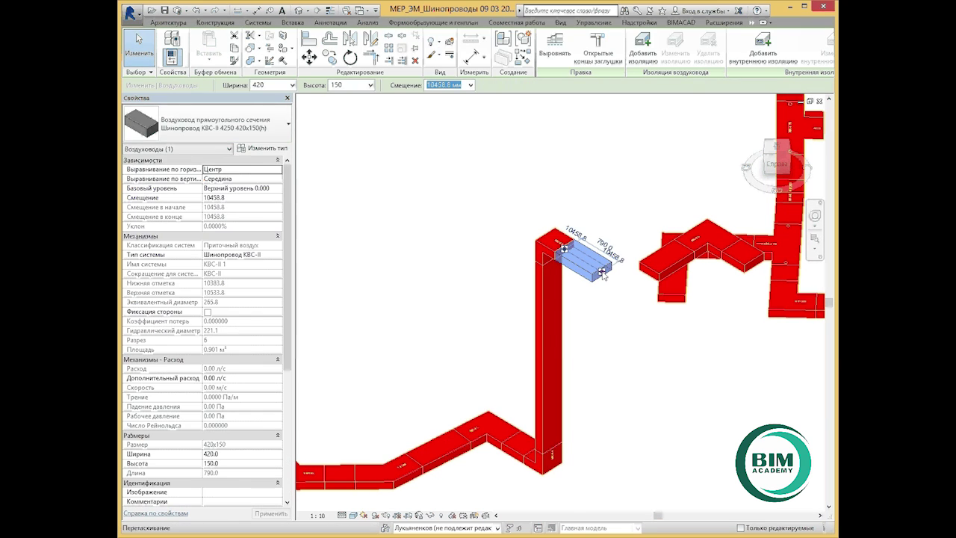
{"action": "left_click_drag", "start_coordinate": [602, 275], "coordinate": [724, 350]}
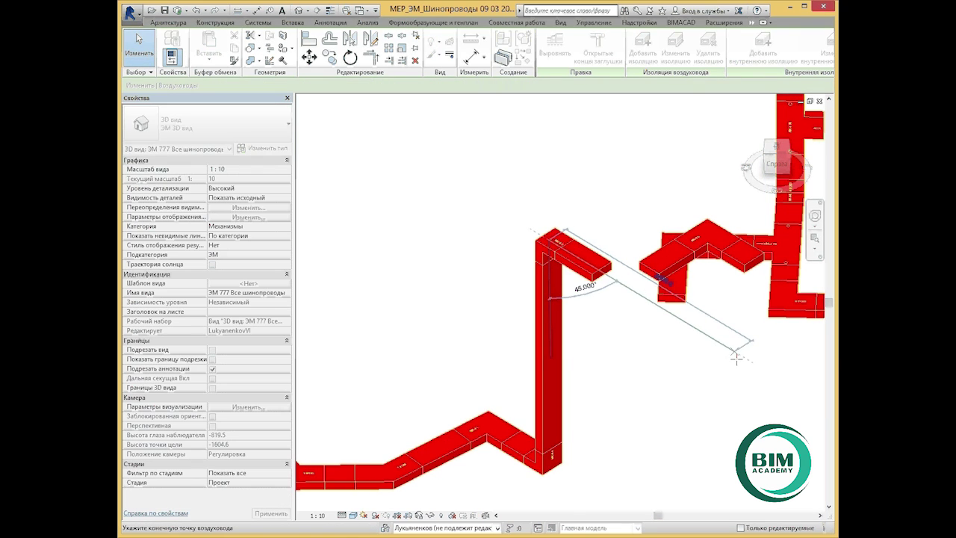
{"action": "left_click", "coordinate": [736, 357]}
{"action": "left_click", "coordinate": [682, 384]}
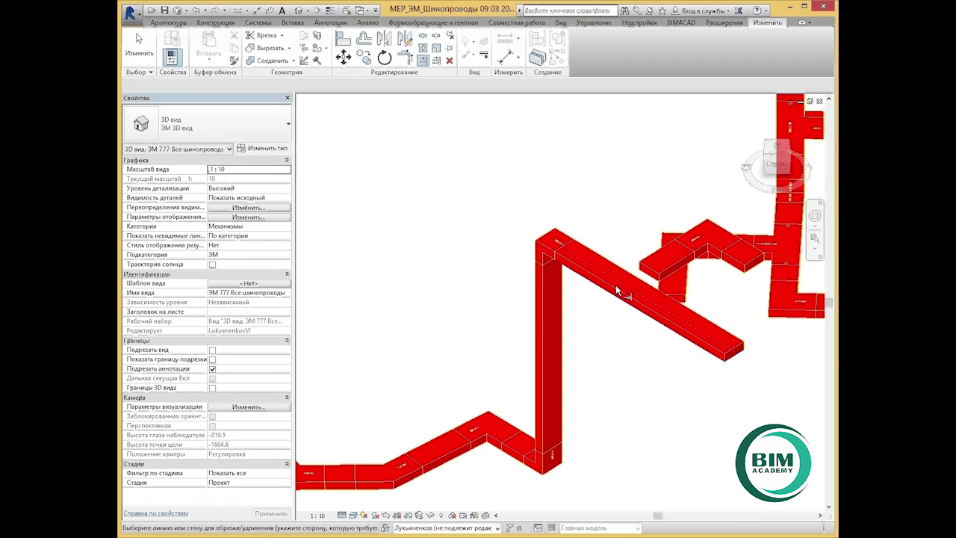
{"action": "left_click", "coordinate": [649, 276]}
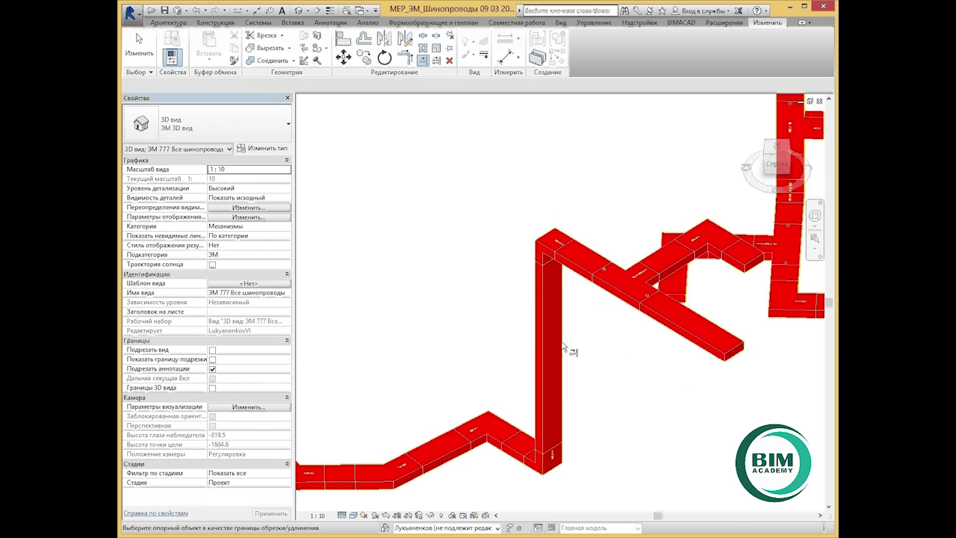
{"action": "left_click", "coordinate": [511, 203]}
{"action": "mouse_move", "coordinate": [410, 71]}
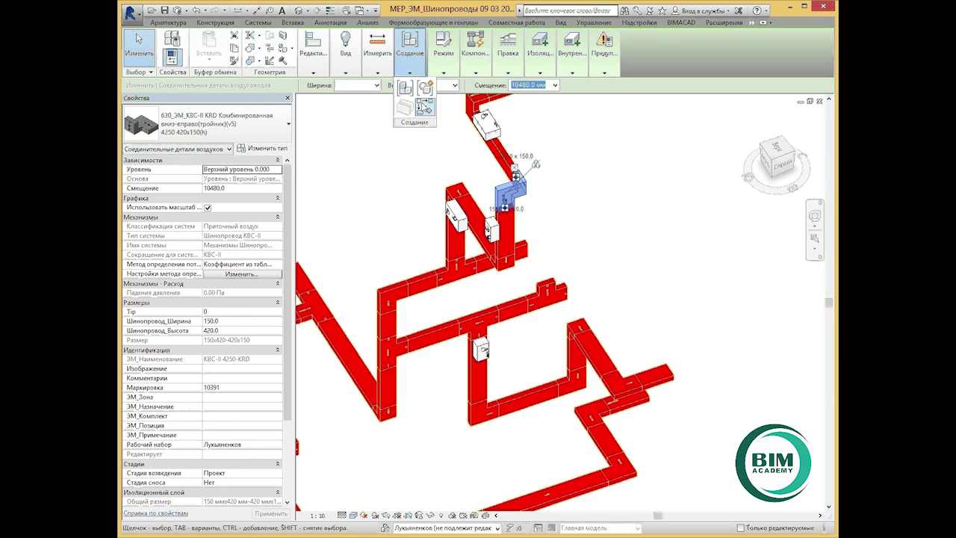
- Place a KRD combined fitting near the riser and rotate it to swap width and height
{"action": "left_click", "coordinate": [424, 107]}
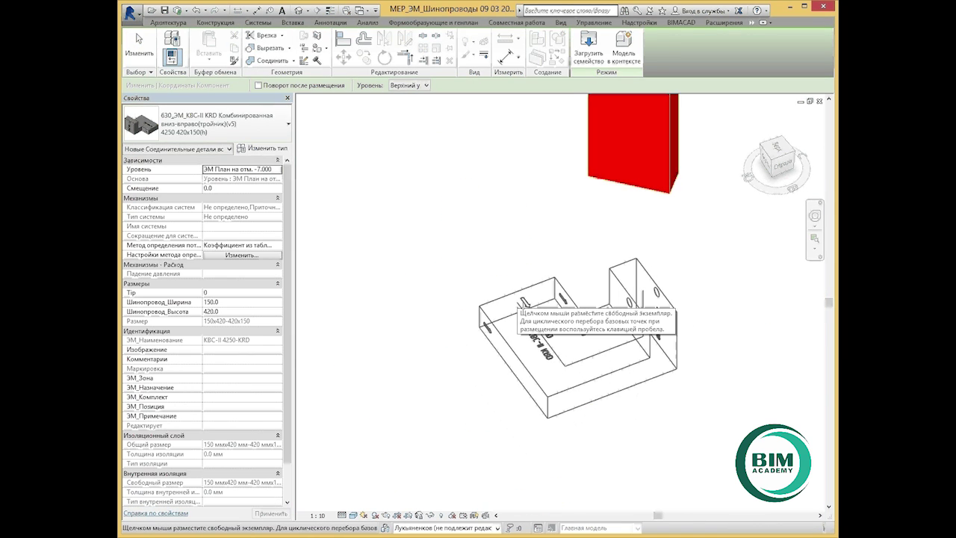
{"action": "scroll", "coordinate": [612, 299], "scroll_direction": "up", "scroll_amount": 2}
{"action": "middle_click_drag", "start_coordinate": [612, 329], "coordinate": [601, 460]}
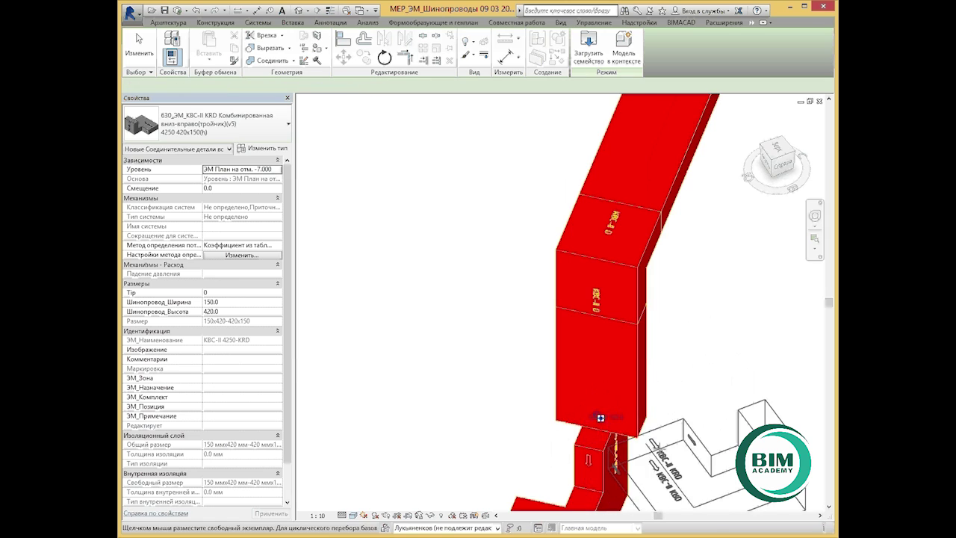
{"action": "scroll", "coordinate": [608, 411], "scroll_direction": "down", "scroll_amount": 1}
{"action": "middle_click_drag", "start_coordinate": [608, 412], "coordinate": [548, 394]}
{"action": "scroll", "coordinate": [598, 377], "scroll_direction": "up", "scroll_amount": 1}
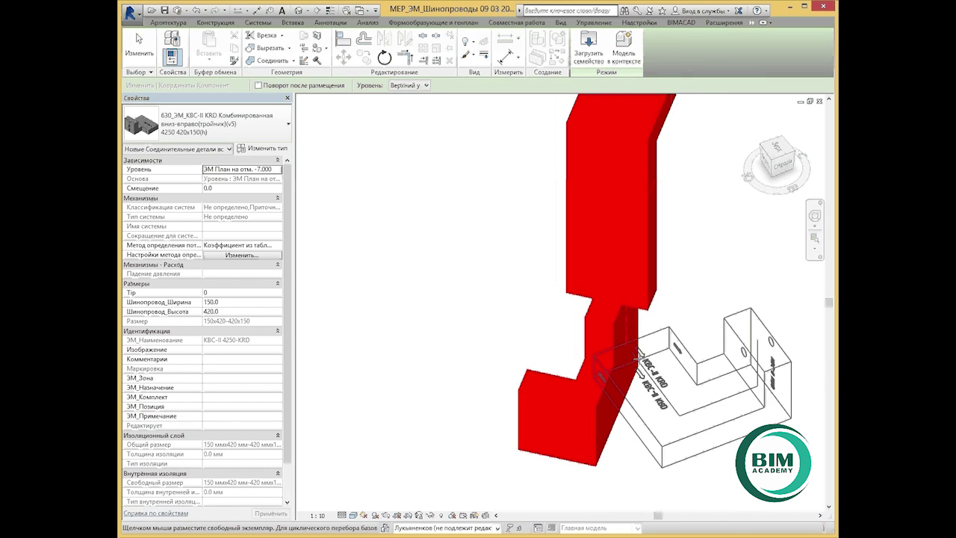
{"action": "key", "text": "Escape"}
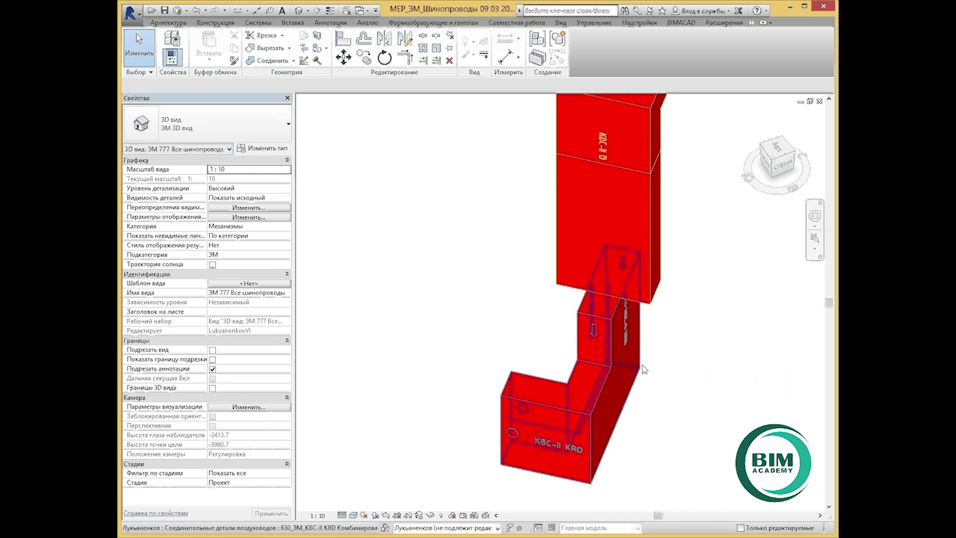
{"action": "left_click", "coordinate": [640, 371]}
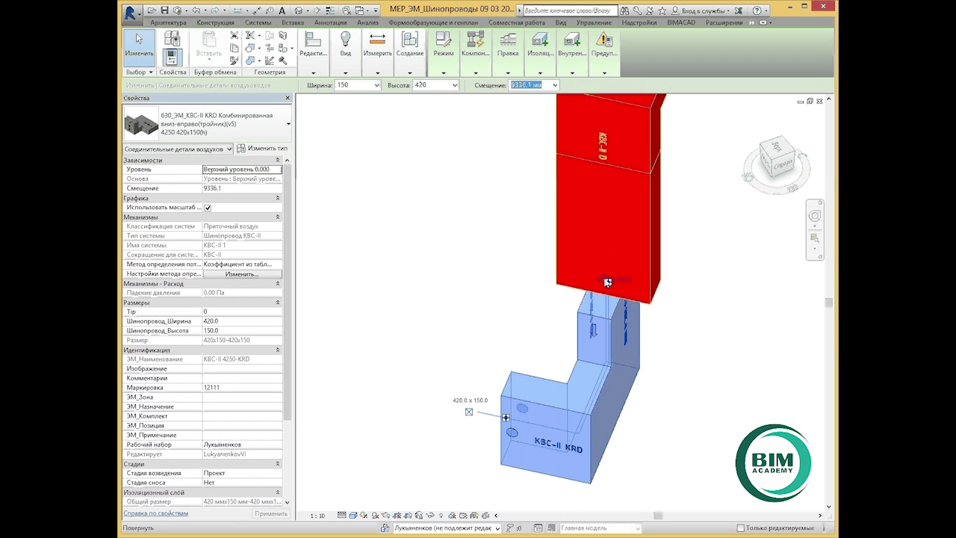
{"action": "scroll", "coordinate": [606, 280], "scroll_direction": "up", "scroll_amount": 3}
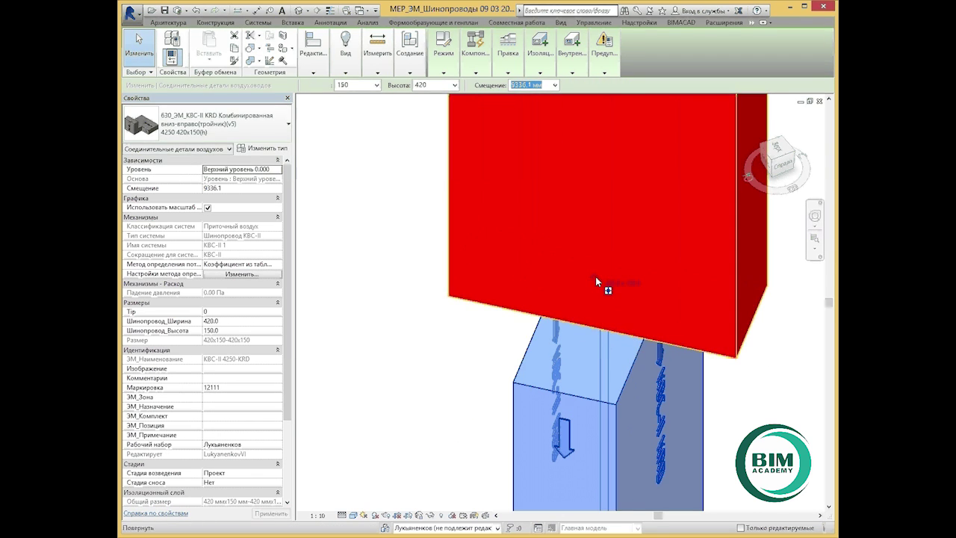
{"action": "key", "text": "space"}
{"action": "scroll", "coordinate": [649, 354], "scroll_direction": "down", "scroll_amount": 2}
{"action": "scroll", "coordinate": [612, 373], "scroll_direction": "down", "scroll_amount": 1}
{"action": "scroll", "coordinate": [577, 392], "scroll_direction": "down", "scroll_amount": 2}
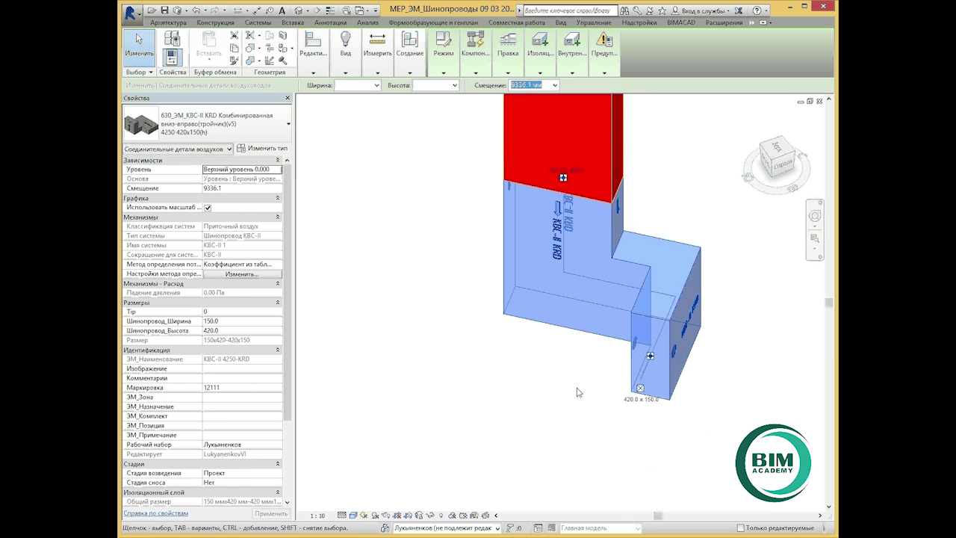
{"action": "left_click", "coordinate": [597, 412]}
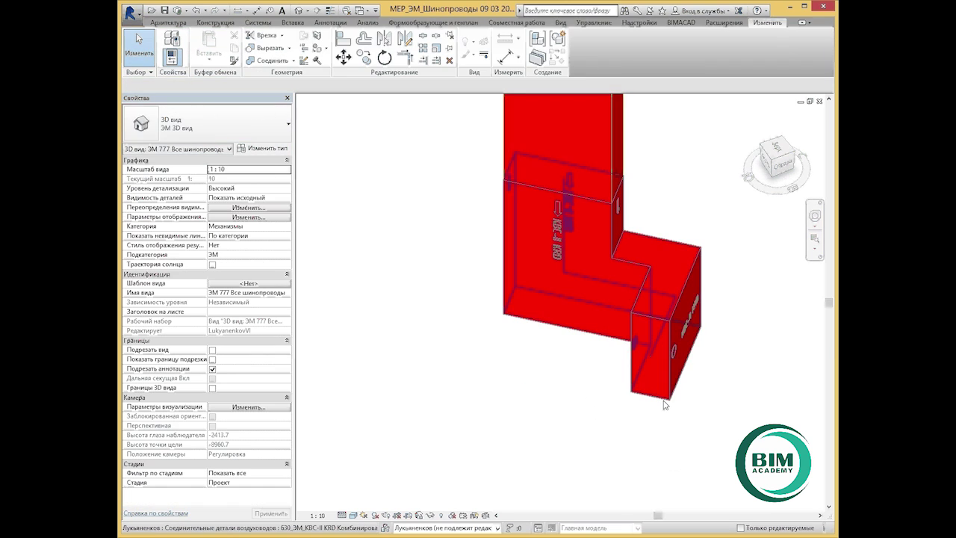
- Place another 630_ЭМ_КВС-II KRD fitting below the riser and rotate it to 150x420
{"action": "left_click", "coordinate": [665, 404]}
{"action": "mouse_move", "coordinate": [409, 72]}
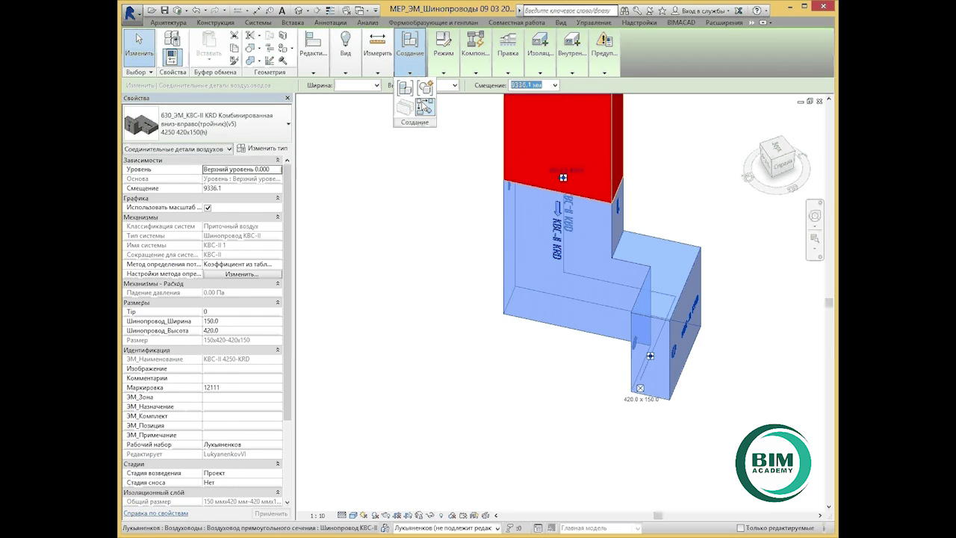
{"action": "left_click", "coordinate": [424, 106]}
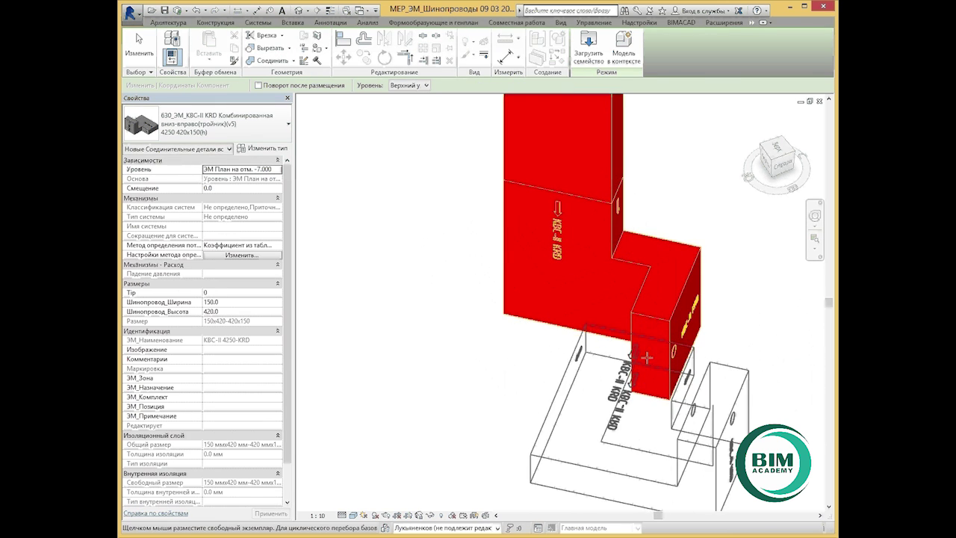
{"action": "left_click", "coordinate": [652, 364]}
{"action": "scroll", "coordinate": [665, 218], "scroll_direction": "down", "scroll_amount": 3}
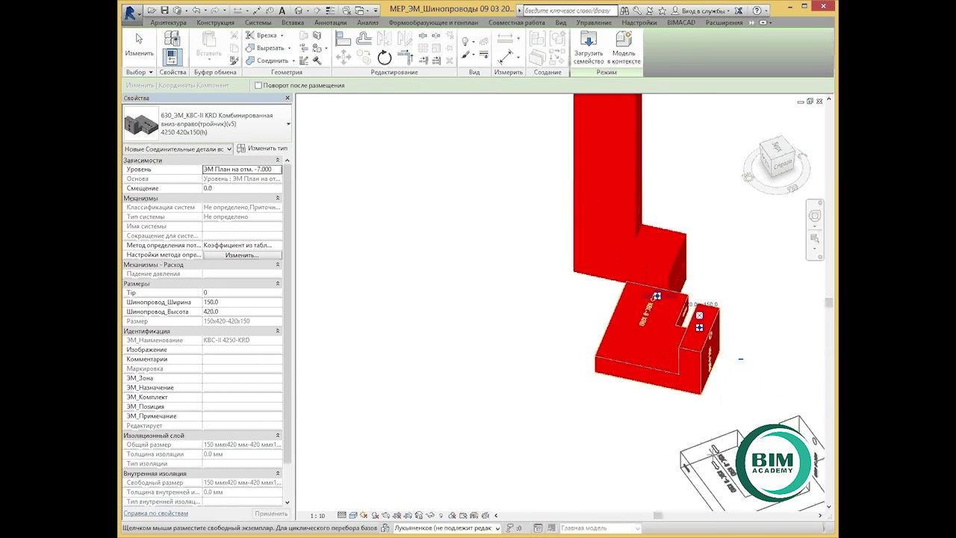
{"action": "key", "text": "Escape"}
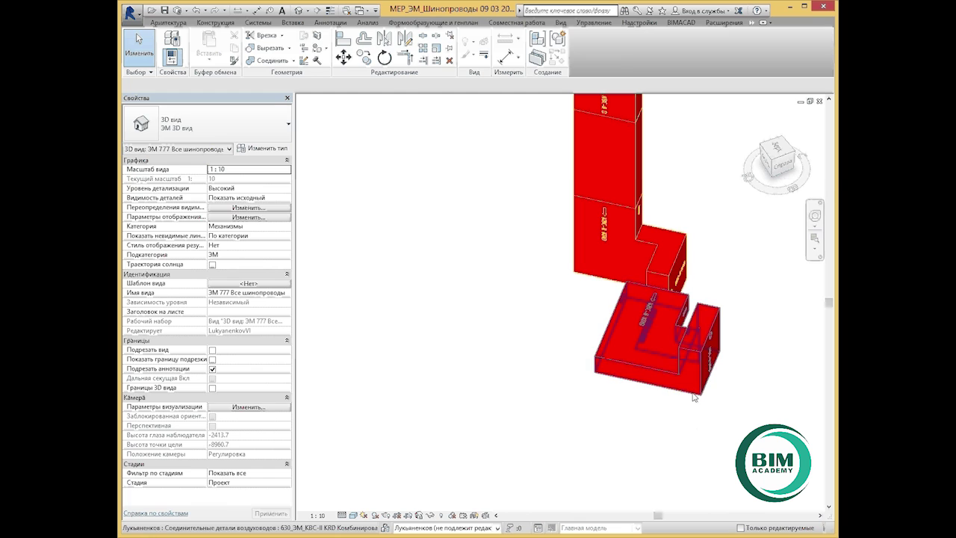
{"action": "left_click", "coordinate": [693, 398]}
{"action": "scroll", "coordinate": [664, 306], "scroll_direction": "up", "scroll_amount": 3}
{"action": "scroll", "coordinate": [655, 292], "scroll_direction": "up", "scroll_amount": 3}
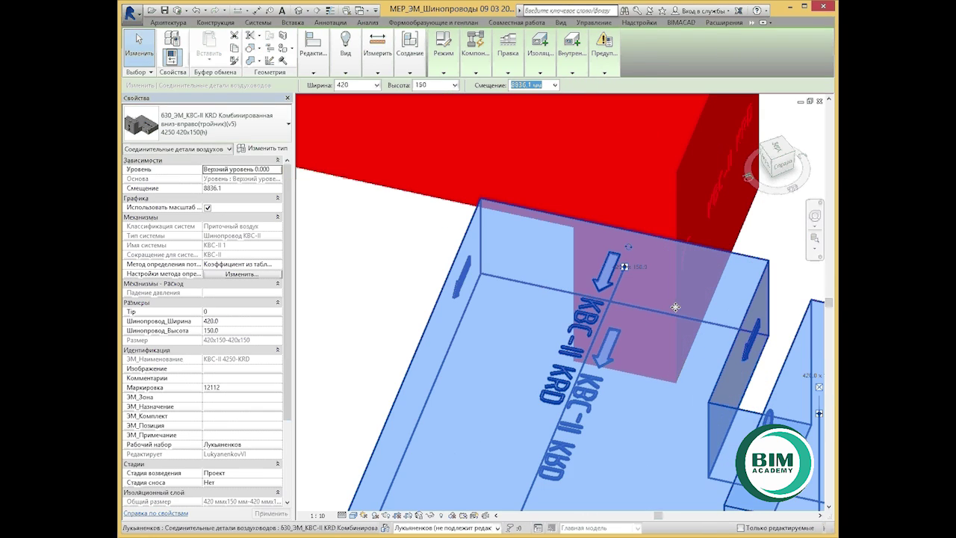
{"action": "left_click", "coordinate": [631, 250]}
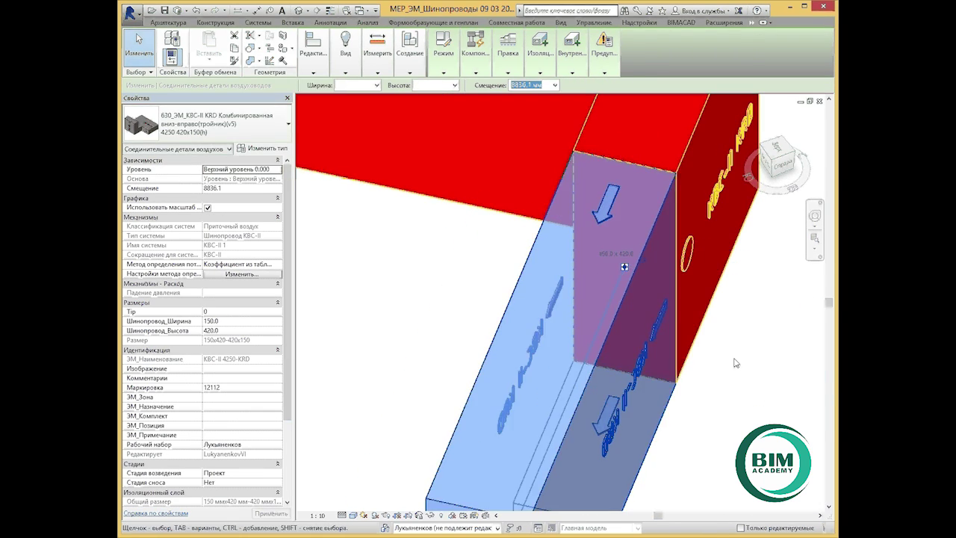
{"action": "scroll", "coordinate": [632, 249], "scroll_direction": "down", "scroll_amount": 5}
{"action": "mouse_move", "coordinate": [725, 351]}
{"action": "middle_mouse_down"}
{"action": "mouse_move", "coordinate": [718, 394]}
{"action": "mouse_move", "coordinate": [708, 321]}
{"action": "middle_mouse_up"}
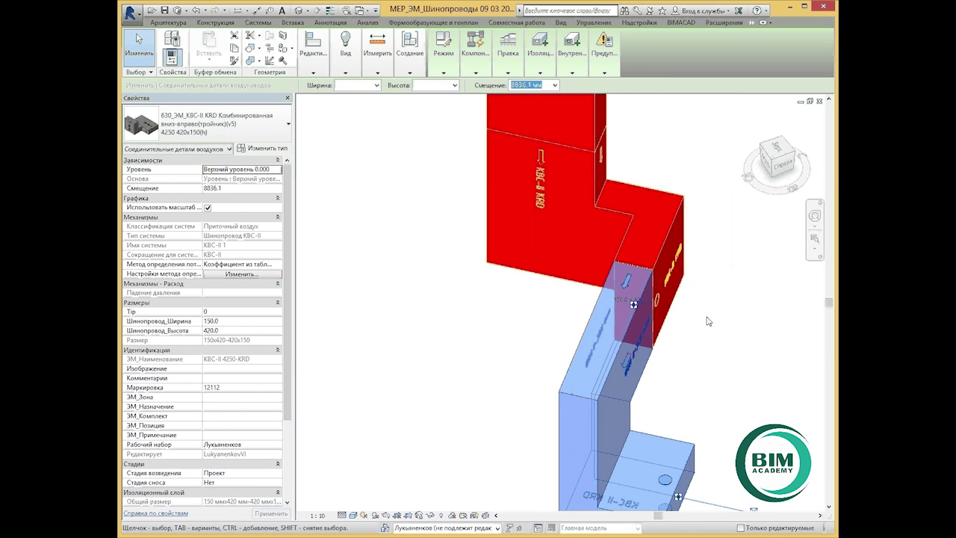
{"action": "scroll", "coordinate": [708, 321], "scroll_direction": "down", "scroll_amount": 3}
{"action": "scroll", "coordinate": [704, 333], "scroll_direction": "down", "scroll_amount": 1}
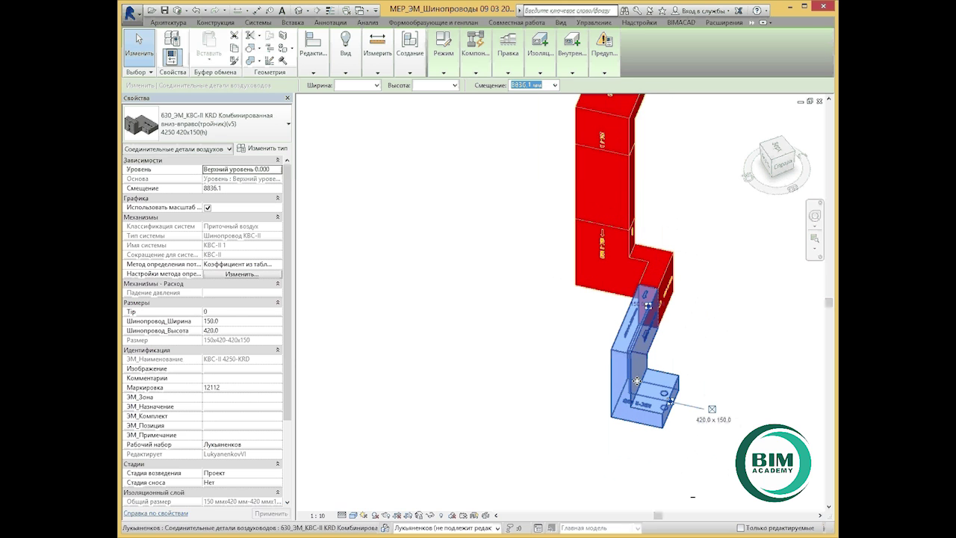
{"action": "scroll", "coordinate": [704, 348], "scroll_direction": "up", "scroll_amount": 3}
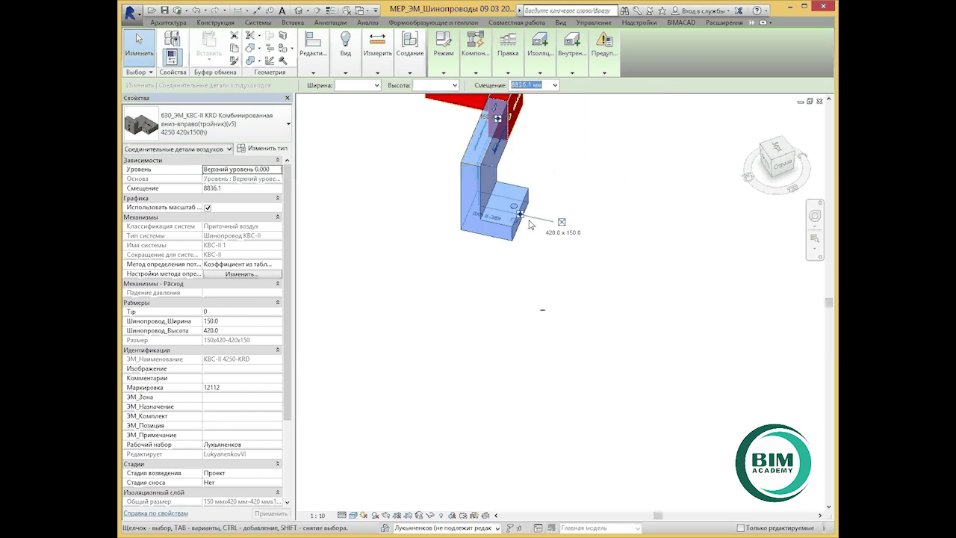
{"action": "left_click_drag", "start_coordinate": [514, 206], "coordinate": [513, 208]}
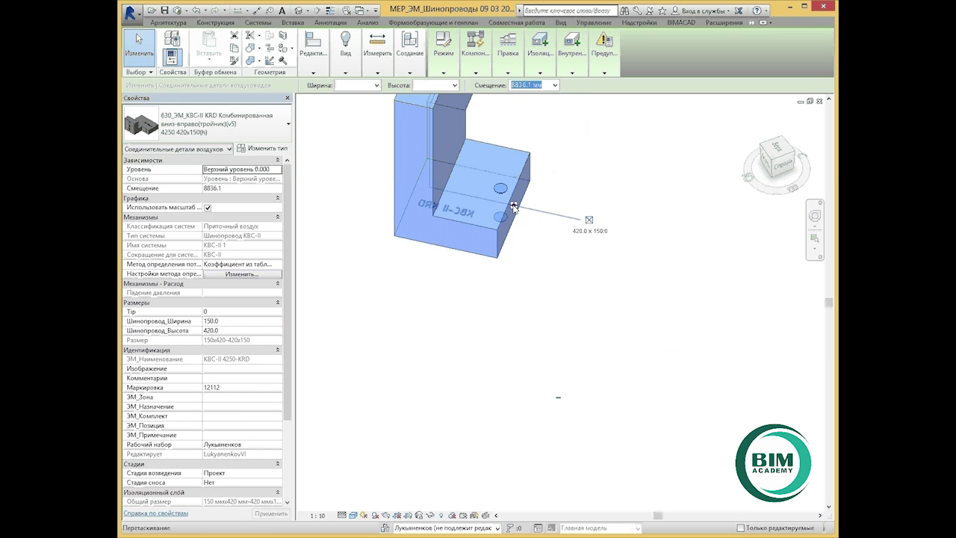
- Draw a new busbar segment from the KRD fitting's open end
{"action": "right_click", "coordinate": [513, 206]}
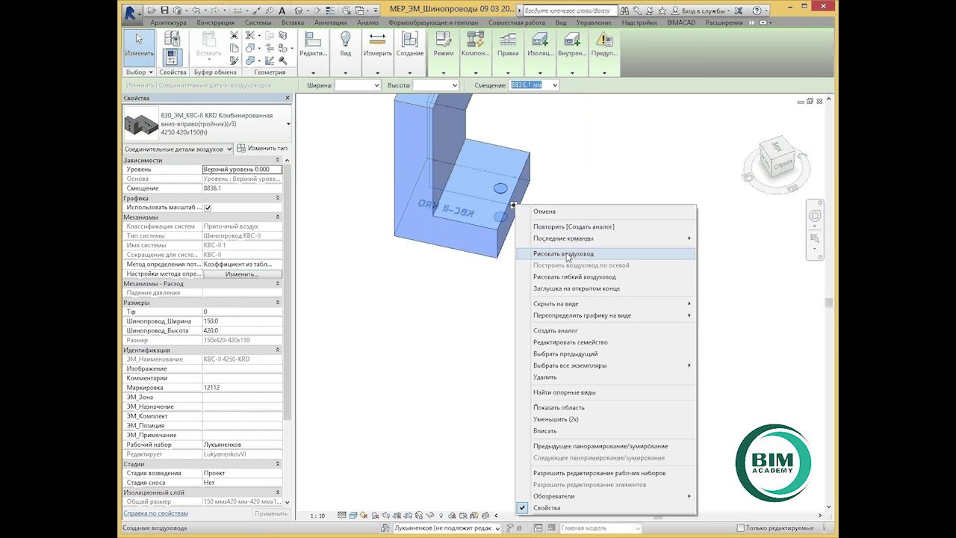
{"action": "left_click", "coordinate": [622, 255]}
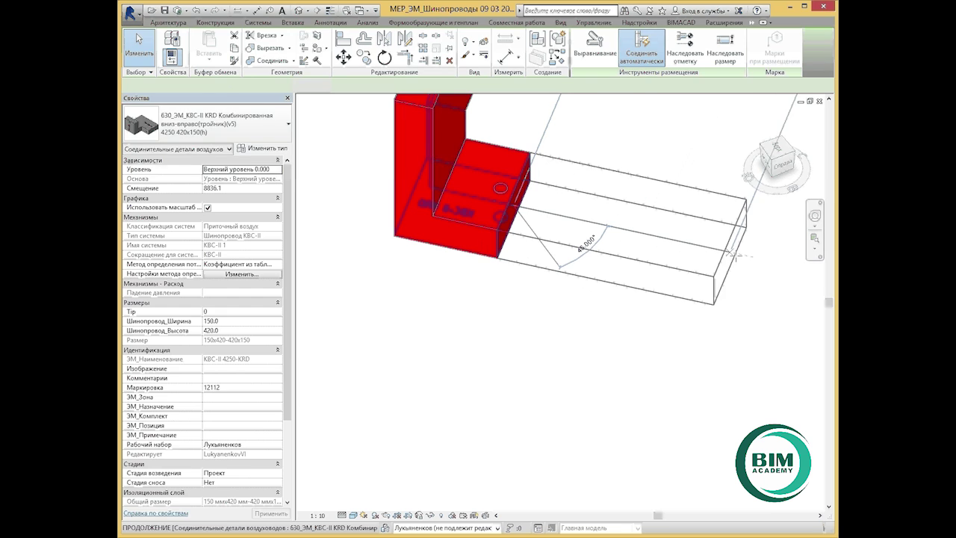
{"action": "left_click", "coordinate": [738, 254]}
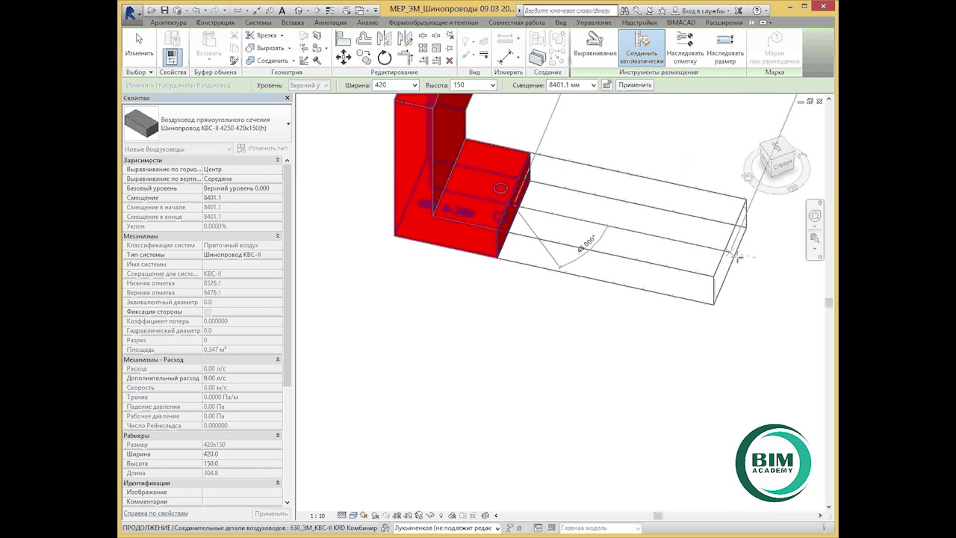
{"action": "scroll", "coordinate": [741, 254], "scroll_direction": "down", "scroll_amount": 2}
{"action": "key", "text": "Escape"}
{"action": "scroll", "coordinate": [742, 254], "scroll_direction": "down", "scroll_amount": 3}
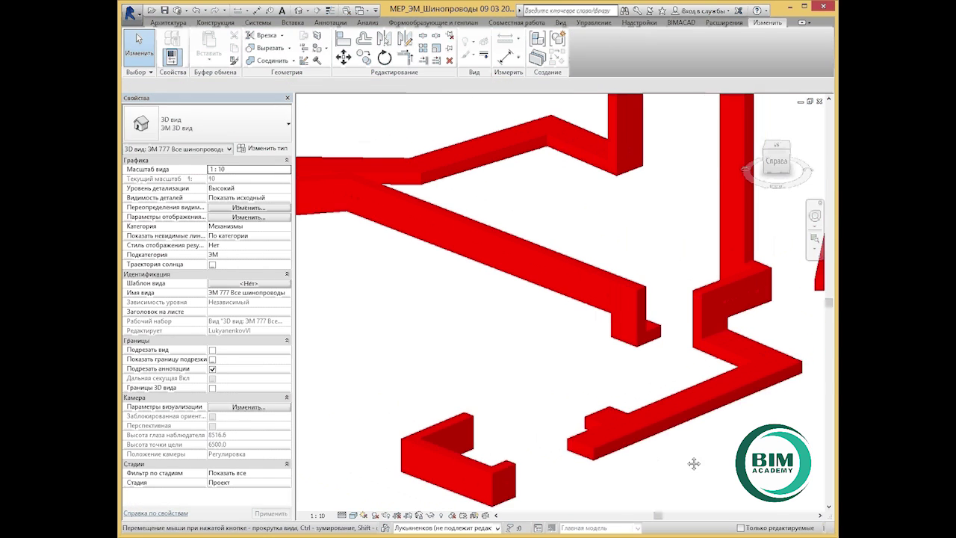
- Rotate the short busbar stub off the tee to a new angle
{"action": "middle_click_drag", "start_coordinate": [654, 450], "coordinate": [612, 358], "text": "shift"}
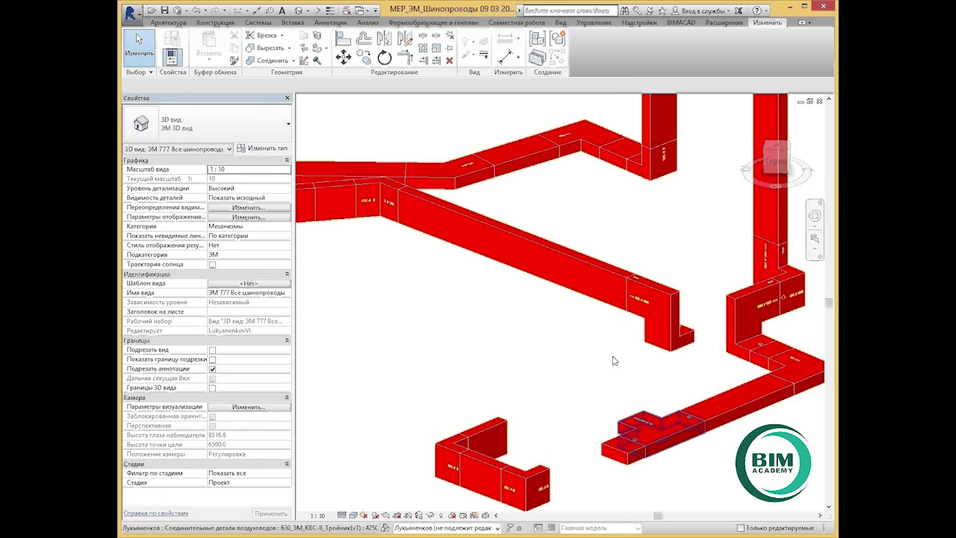
{"action": "left_click_drag", "start_coordinate": [670, 301], "coordinate": [568, 257]}
{"action": "left_click", "coordinate": [614, 381]}
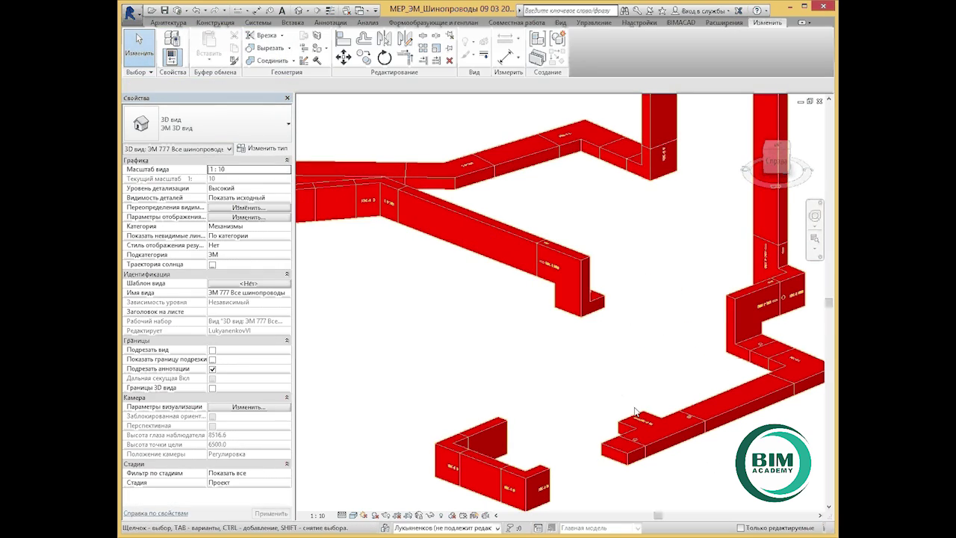
{"action": "left_click_drag", "start_coordinate": [633, 420], "coordinate": [631, 425]}
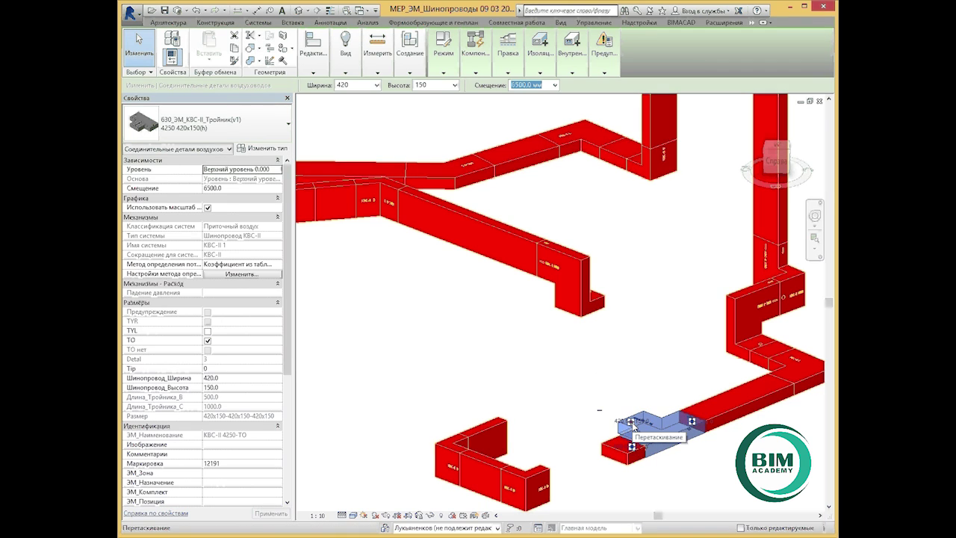
{"action": "right_click", "coordinate": [631, 424]}
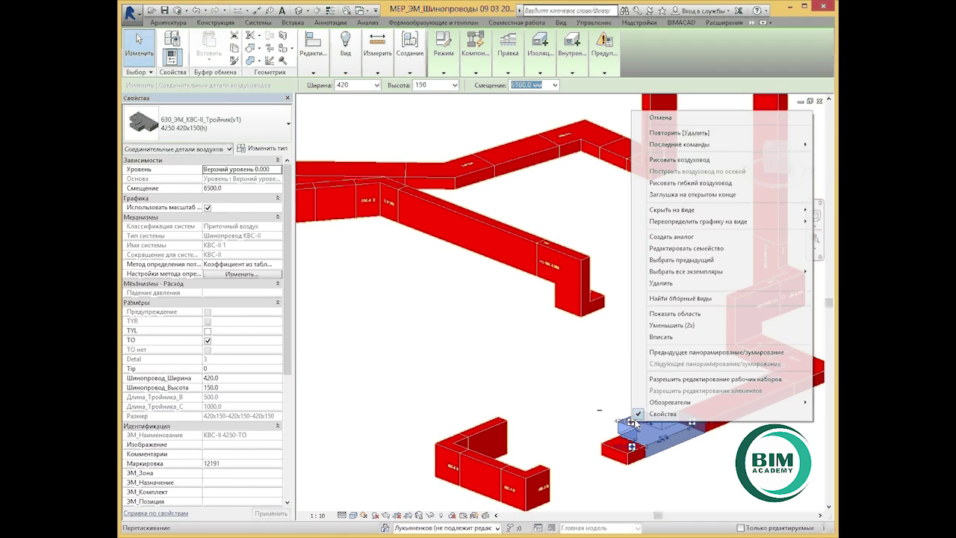
{"action": "left_click", "coordinate": [680, 159]}
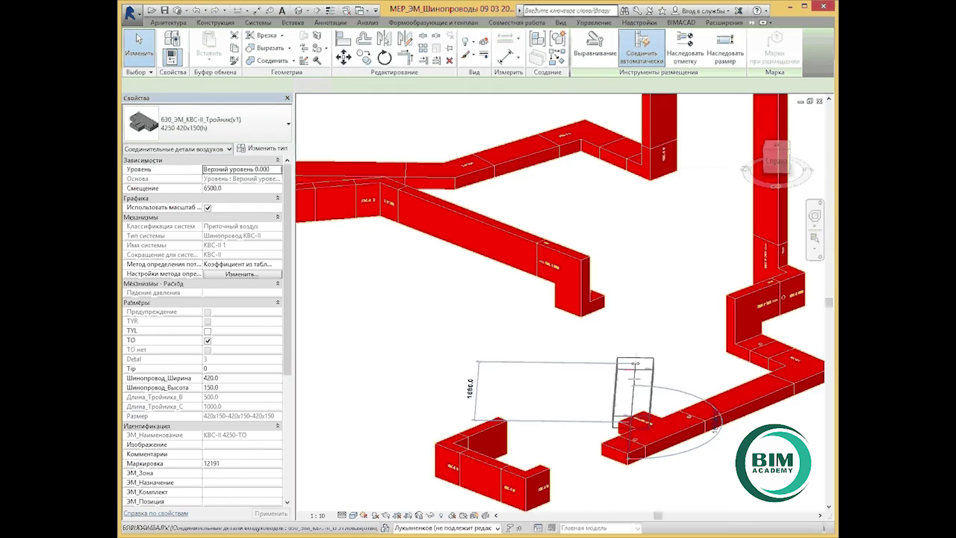
{"action": "key", "text": "Escape"}
{"action": "key", "text": "Escape"}
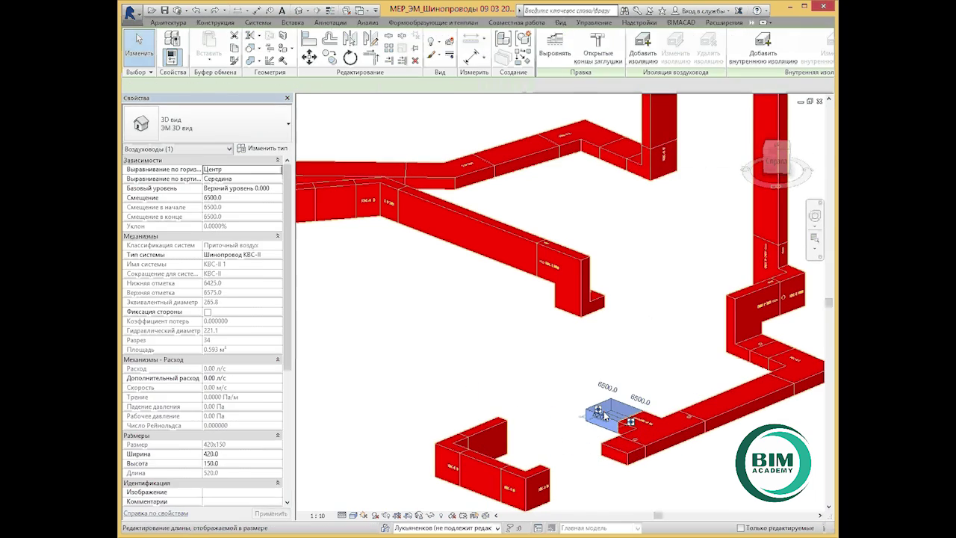
{"action": "left_click", "coordinate": [615, 412]}
{"action": "scroll", "coordinate": [605, 414], "scroll_direction": "up", "scroll_amount": 3}
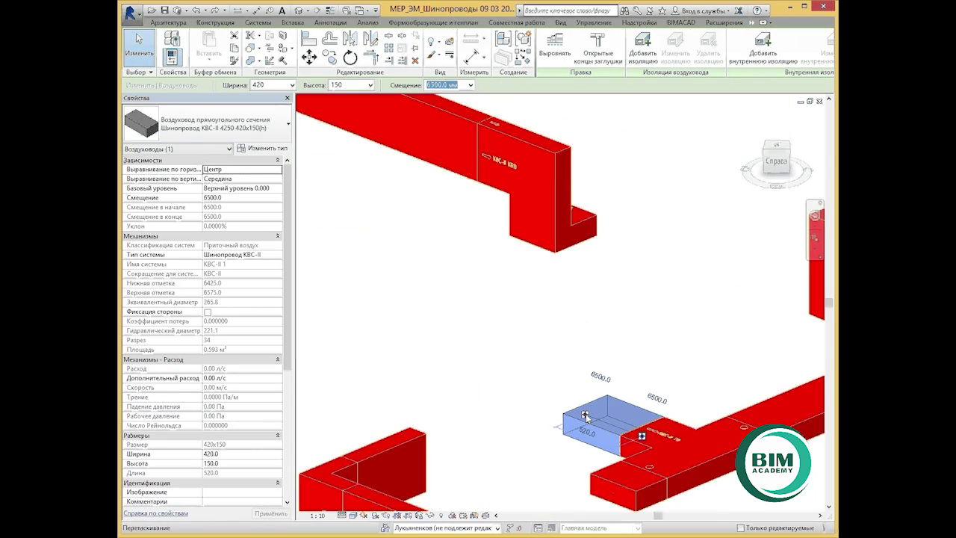
{"action": "left_click_drag", "start_coordinate": [585, 416], "coordinate": [595, 423]}
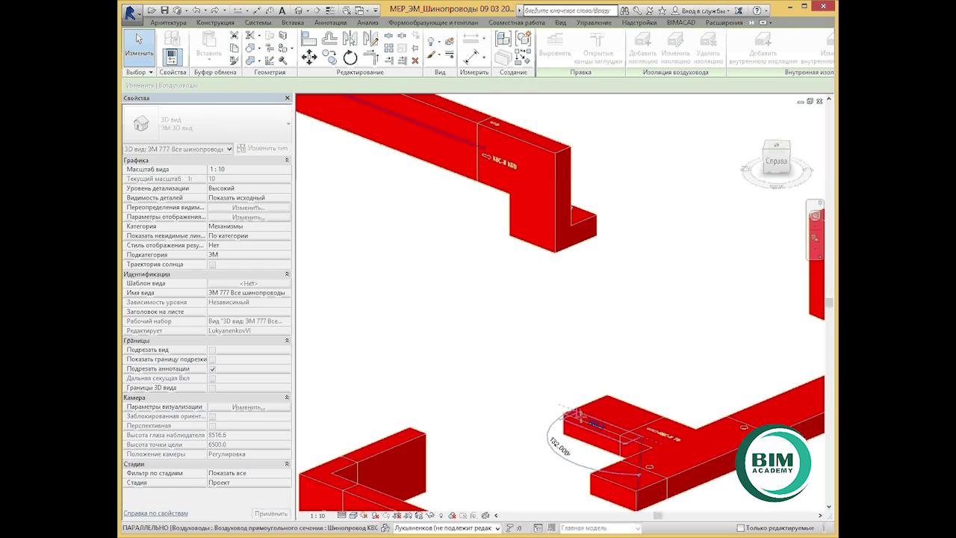
{"action": "left_click", "coordinate": [528, 395]}
{"action": "left_click", "coordinate": [605, 348]}
- Draw a vertical busbar rise from the stub's end up to 7810.0 mm offset
{"action": "middle_click_drag", "start_coordinate": [606, 348], "coordinate": [622, 295], "text": "shift"}
{"action": "left_click", "coordinate": [564, 343]}
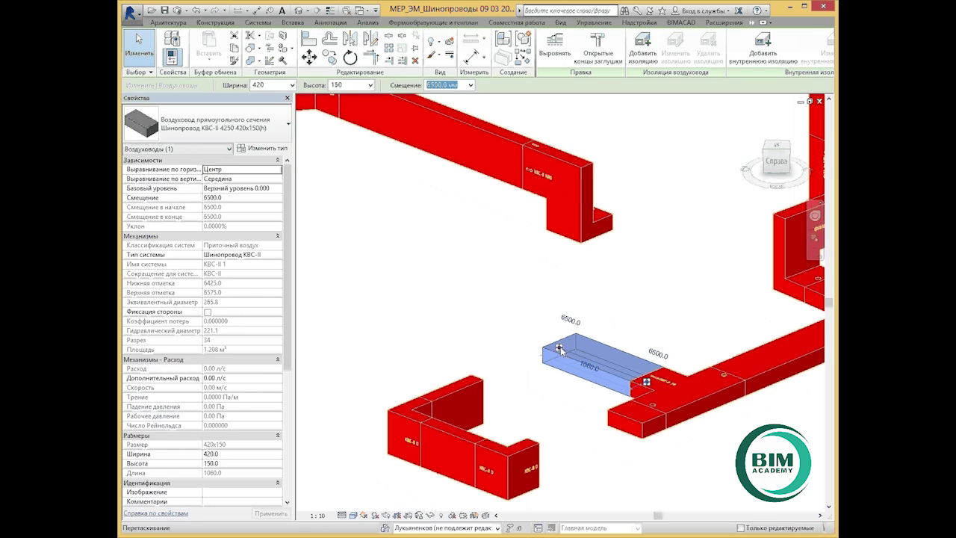
{"action": "right_click", "coordinate": [561, 348]}
{"action": "left_click", "coordinate": [607, 90]}
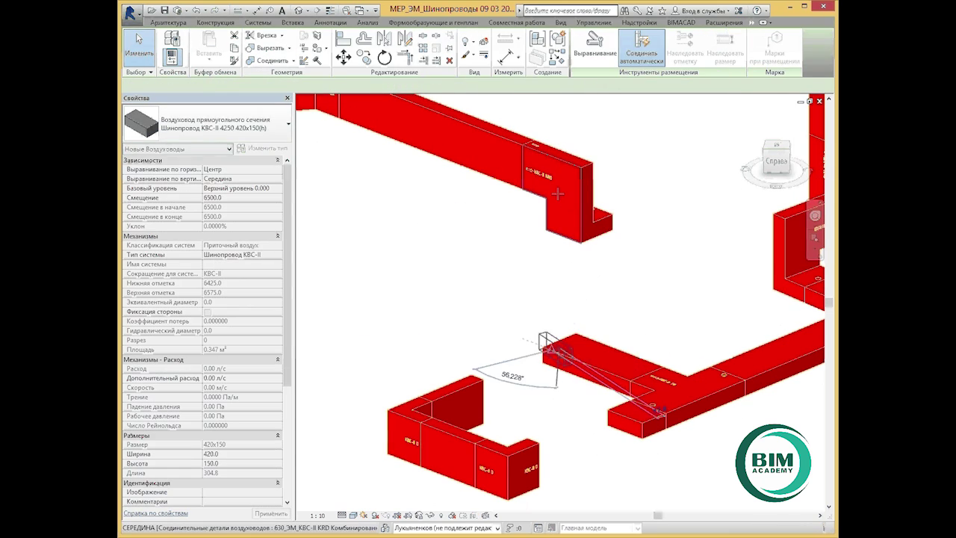
{"action": "left_click", "coordinate": [593, 85]}
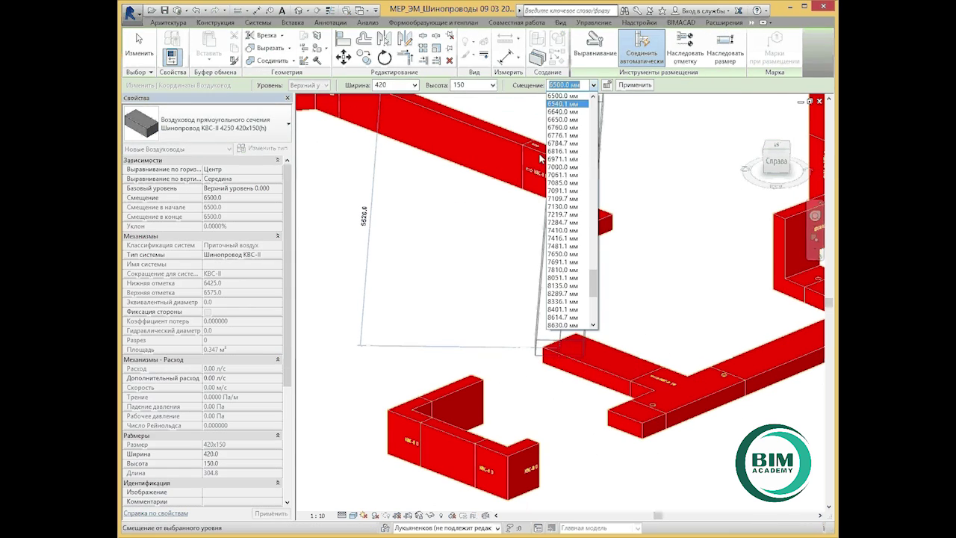
{"action": "left_click", "coordinate": [559, 271]}
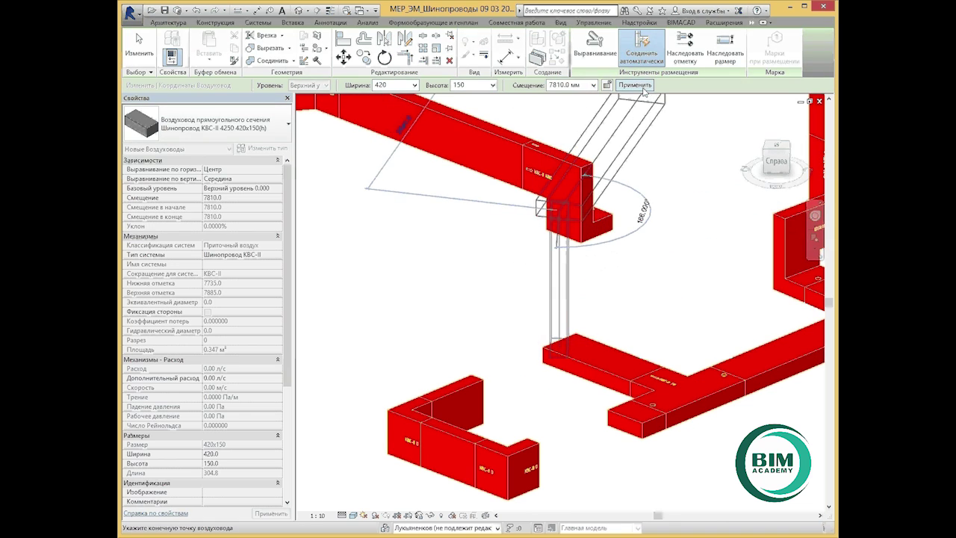
{"action": "key", "text": "Return"}
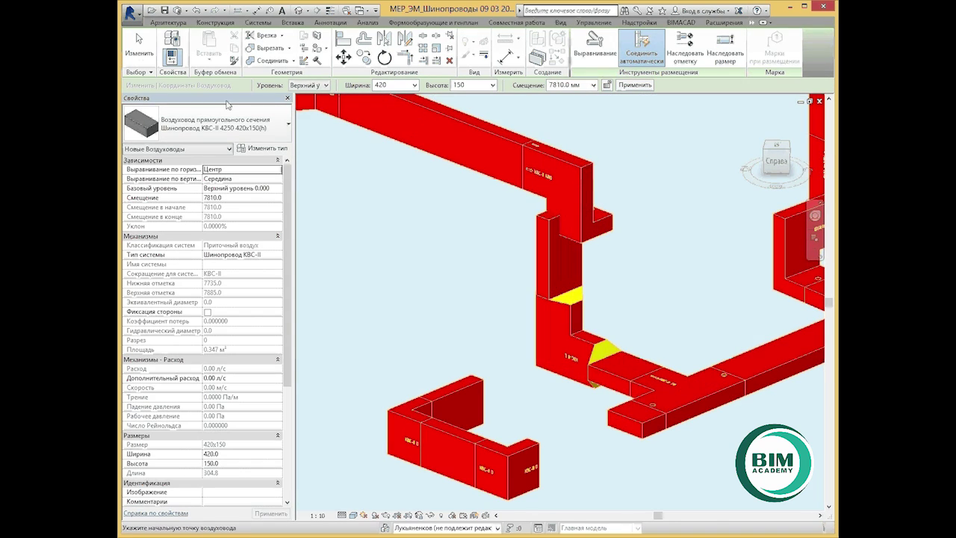
{"action": "key", "text": "Escape"}
{"action": "key", "text": "Escape"}
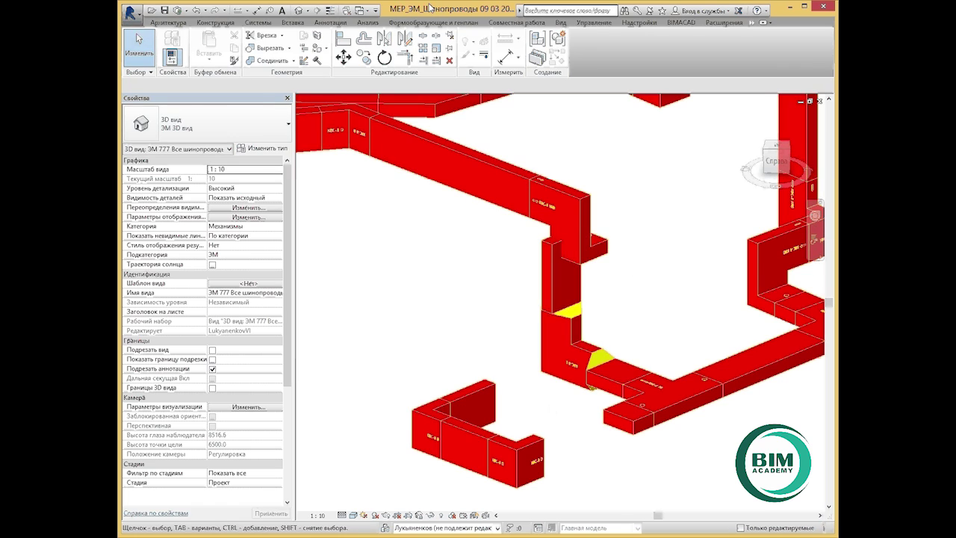
- Give the rise's yellow fittings the catalog busbar fitting type with Match Type Properties
{"action": "left_click", "coordinate": [235, 60]}
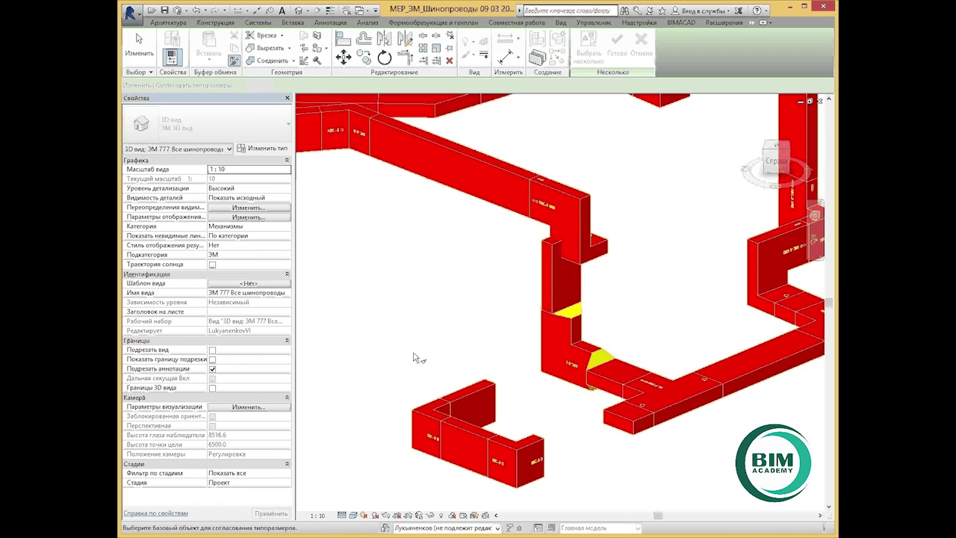
{"action": "left_click", "coordinate": [526, 469]}
{"action": "left_click", "coordinate": [560, 388]}
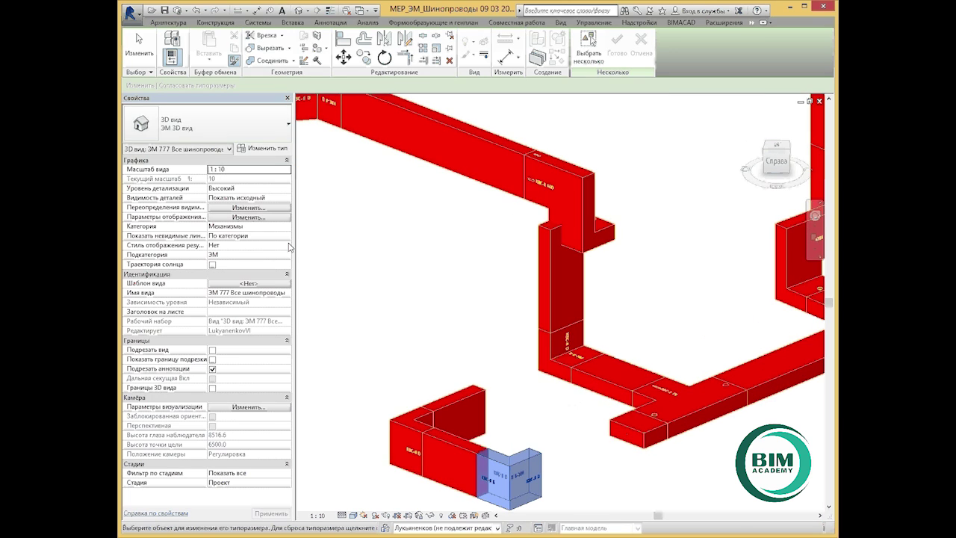
{"action": "left_click", "coordinate": [136, 45]}
{"action": "left_click", "coordinate": [550, 384]}
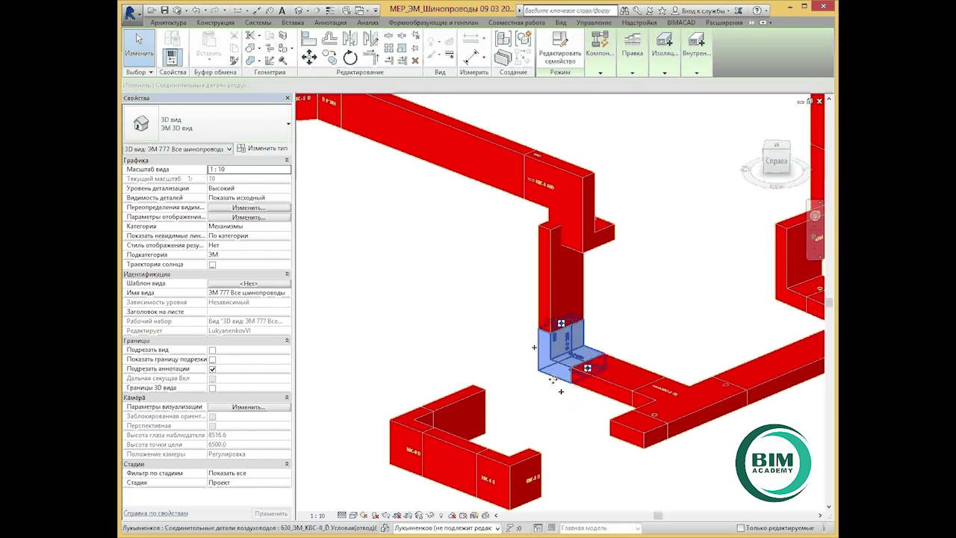
- Slide the tee right and the KRD combined fitting left along their runs
{"action": "left_click", "coordinate": [709, 413]}
{"action": "left_click_drag", "start_coordinate": [709, 413], "coordinate": [767, 401]}
{"action": "key", "text": "Escape"}
{"action": "scroll", "coordinate": [565, 281], "scroll_direction": "down", "scroll_amount": 2}
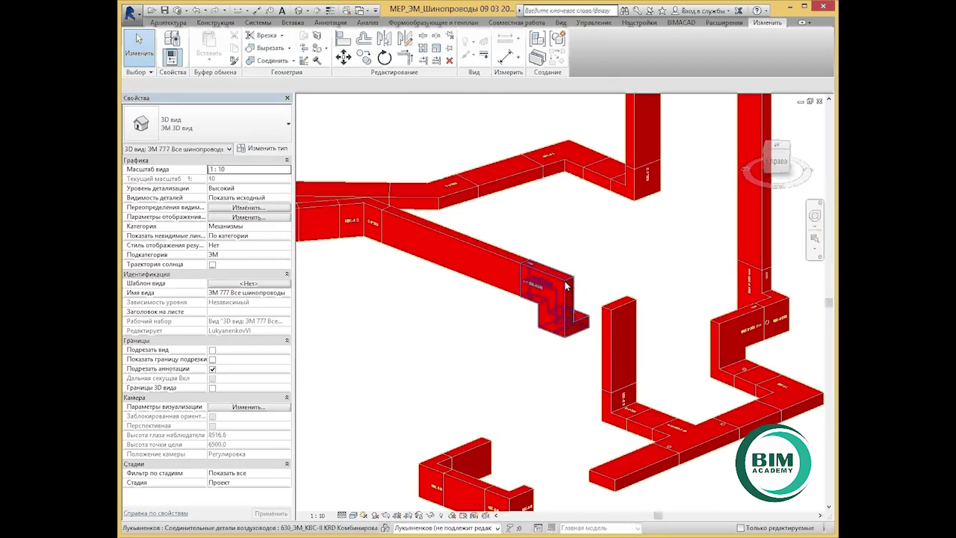
{"action": "left_click", "coordinate": [565, 284]}
{"action": "left_click_drag", "start_coordinate": [565, 285], "coordinate": [522, 276]}
{"action": "middle_click_drag", "start_coordinate": [522, 276], "coordinate": [631, 295], "text": "shift"}
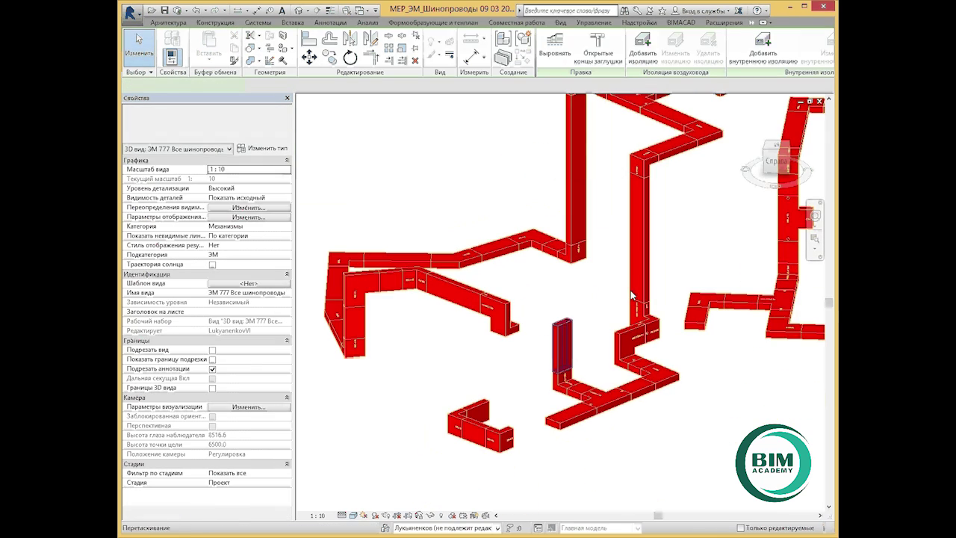
- Extend a new busbar run with an elbow from the short vertical piece's open end
{"action": "left_click", "coordinate": [562, 345]}
{"action": "left_click", "coordinate": [776, 147]}
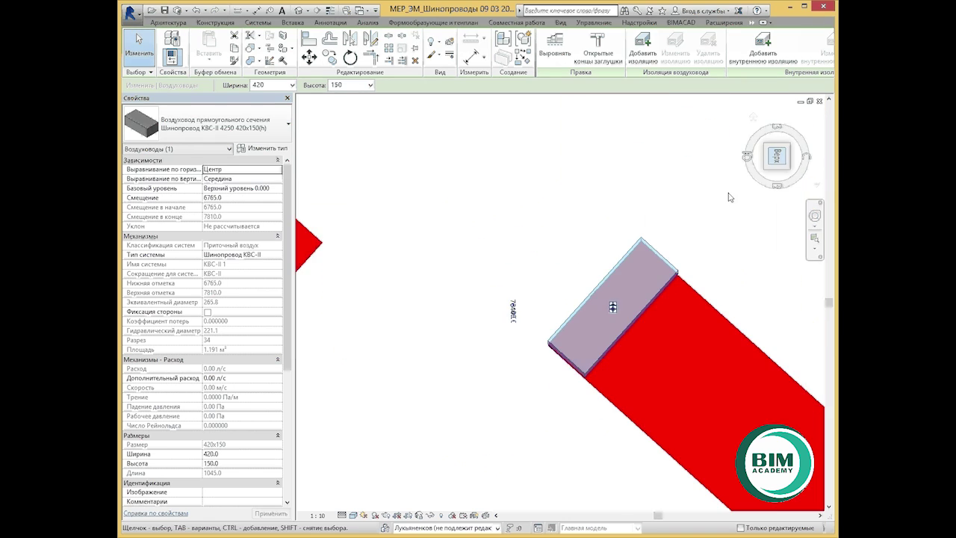
{"action": "scroll", "coordinate": [668, 246], "scroll_direction": "down", "scroll_amount": 4}
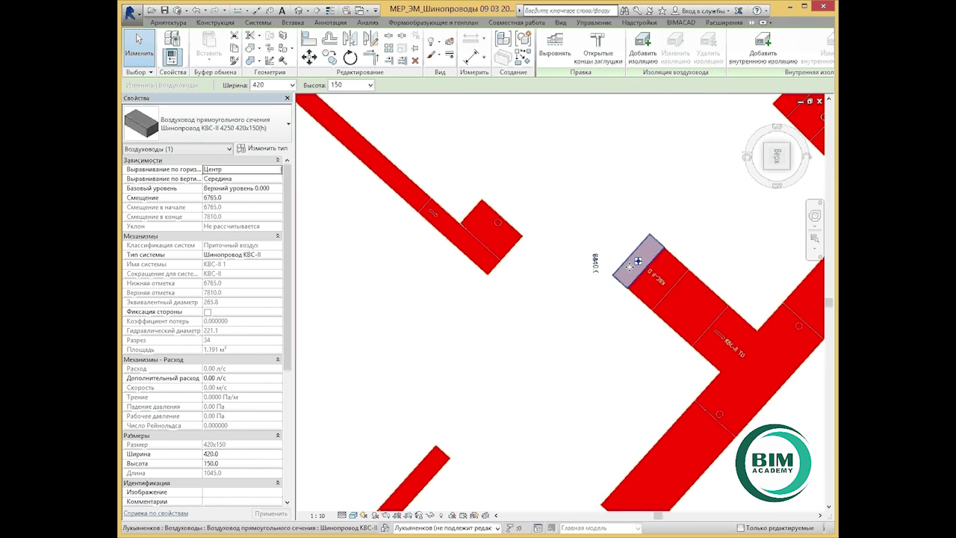
{"action": "right_click", "coordinate": [638, 262]}
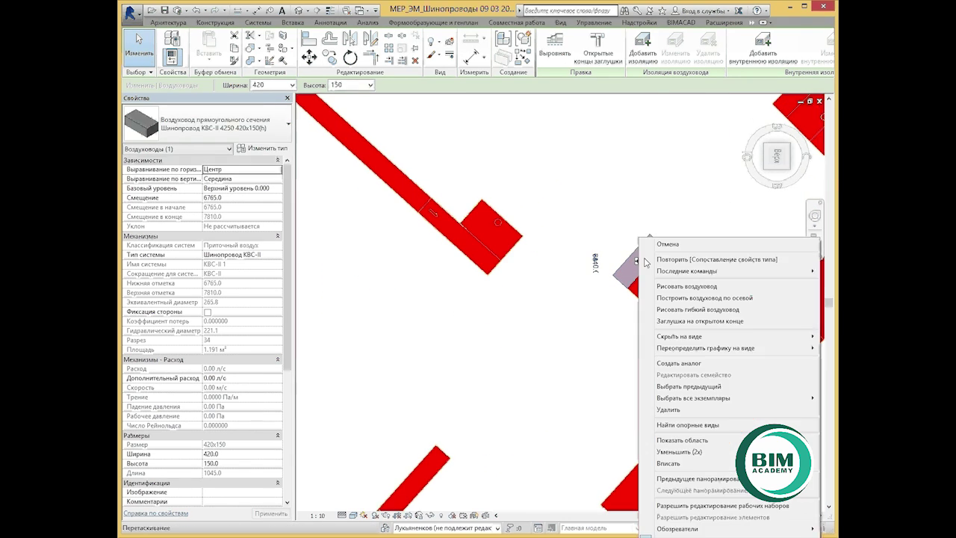
{"action": "left_click", "coordinate": [692, 284]}
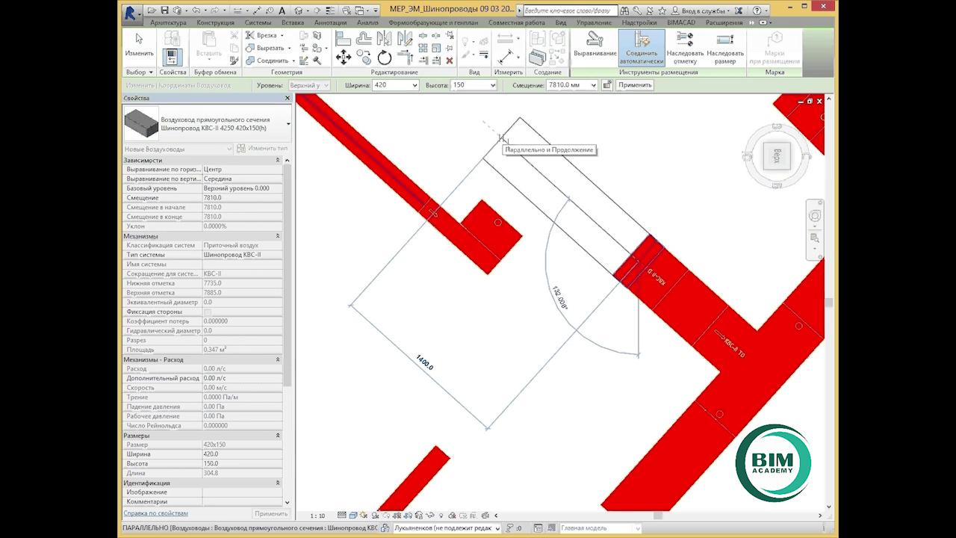
{"action": "left_click", "coordinate": [507, 143]}
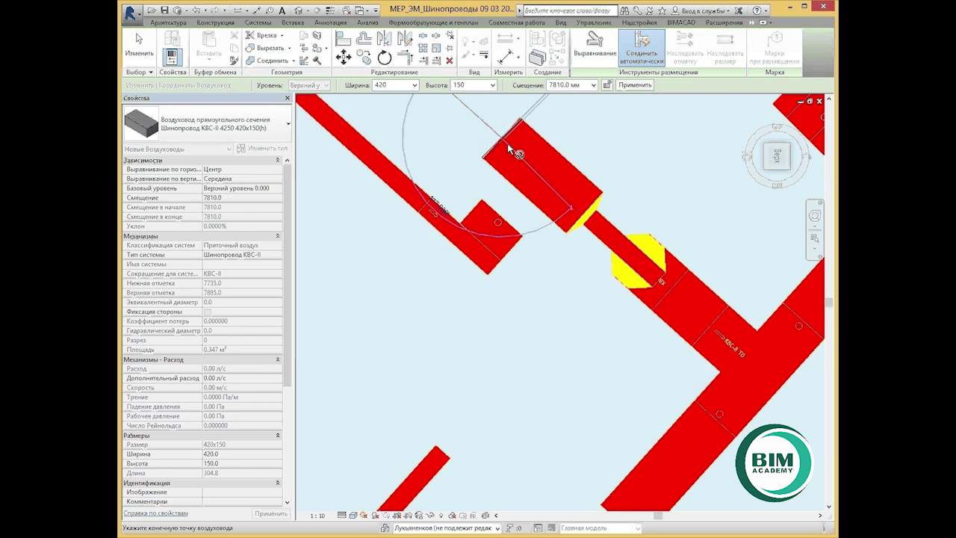
{"action": "left_click", "coordinate": [580, 311]}
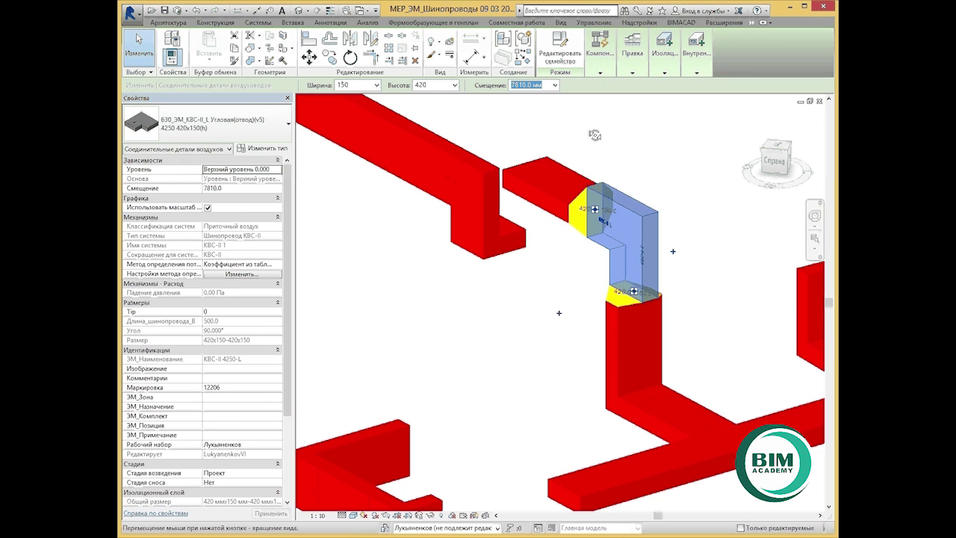
{"action": "left_click", "coordinate": [554, 290]}
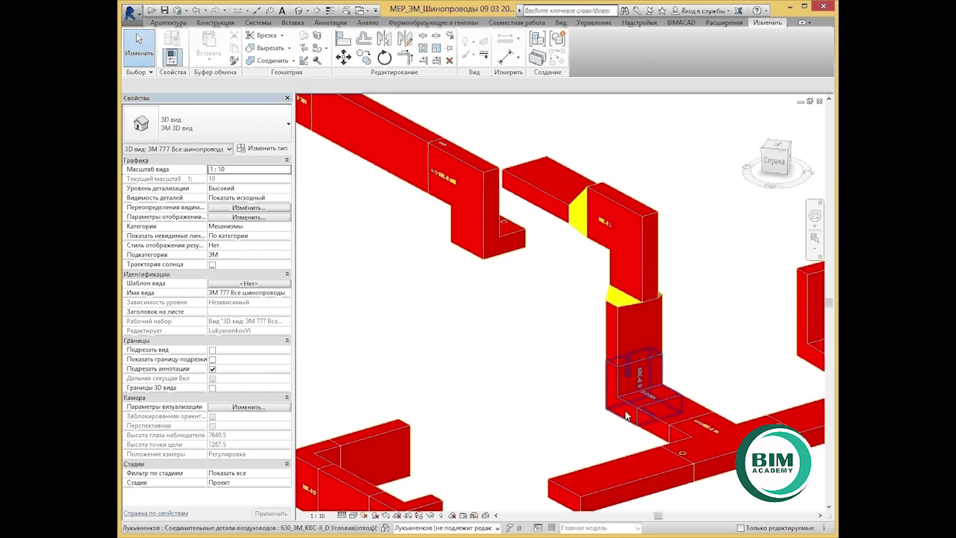
- Match the upper elbow's type to the lower catalog busbar piece
{"action": "left_click", "coordinate": [235, 61]}
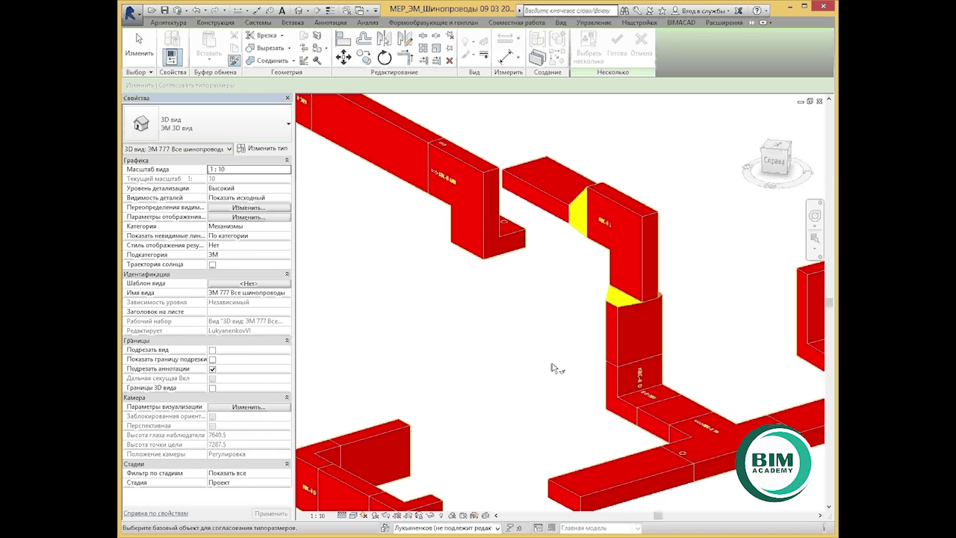
{"action": "left_click", "coordinate": [616, 388]}
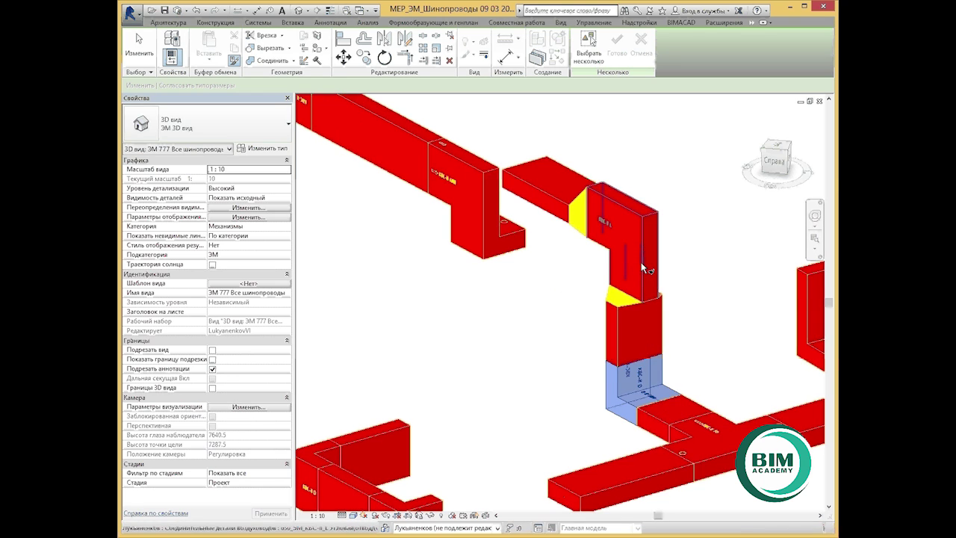
{"action": "left_click", "coordinate": [640, 263]}
{"action": "middle_click_drag", "start_coordinate": [640, 263], "coordinate": [577, 306]}
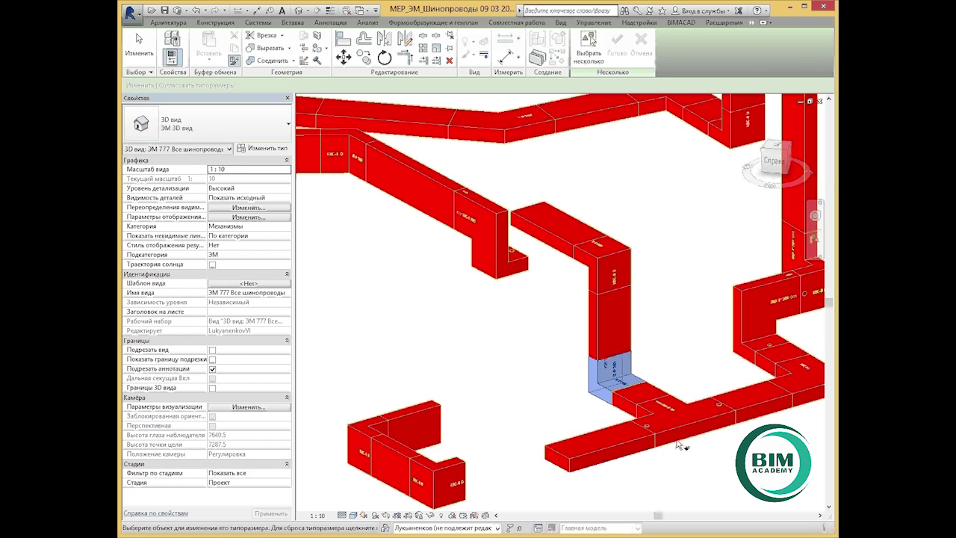
{"action": "key", "text": "Escape"}
{"action": "key", "text": "Escape"}
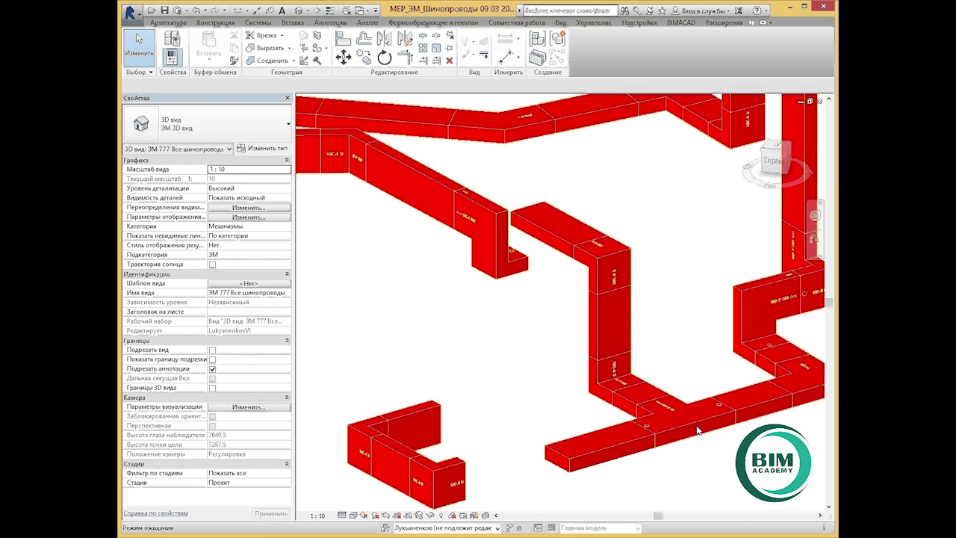
- Shift the fitting at the bottom of the rise to the right
{"action": "left_click", "coordinate": [695, 429]}
{"action": "left_click_drag", "start_coordinate": [705, 426], "coordinate": [722, 422]}
{"action": "left_click", "coordinate": [528, 341]}
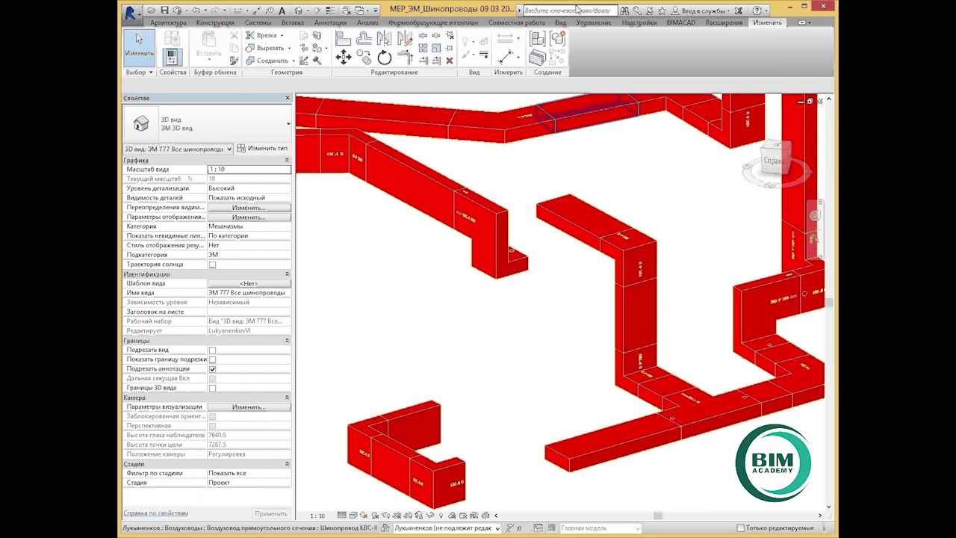
- Align the upper busbar piece with the lower busbar's end face
{"action": "left_click", "coordinate": [342, 41]}
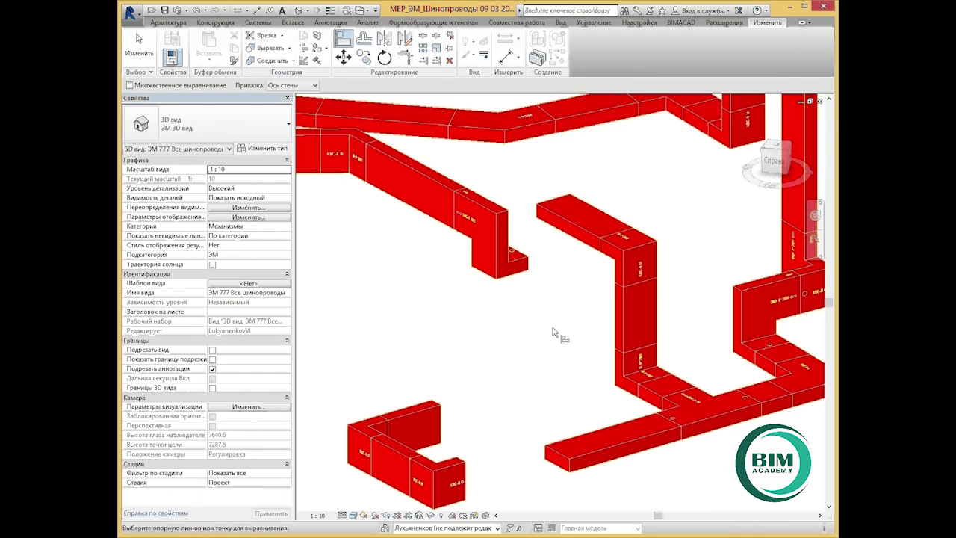
{"action": "left_click", "coordinate": [516, 257]}
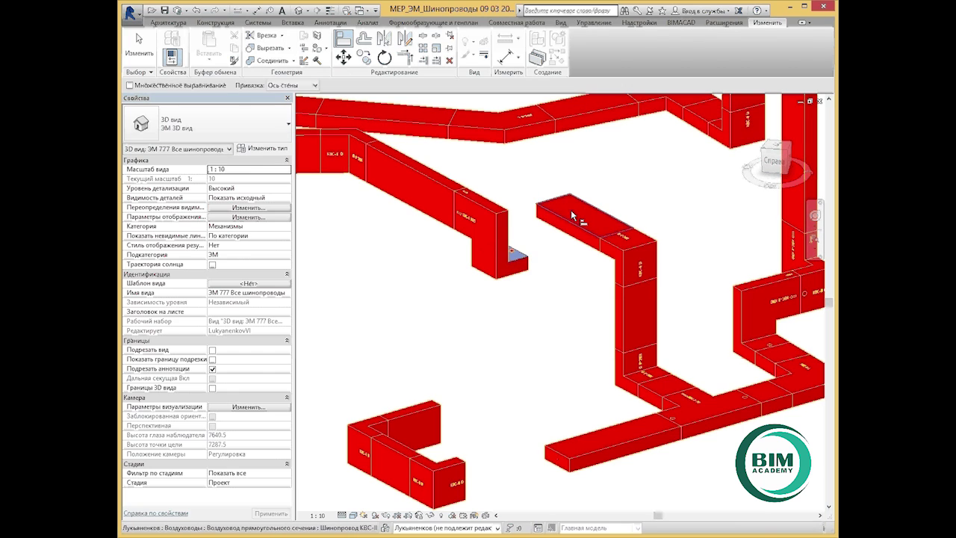
{"action": "left_click", "coordinate": [570, 210]}
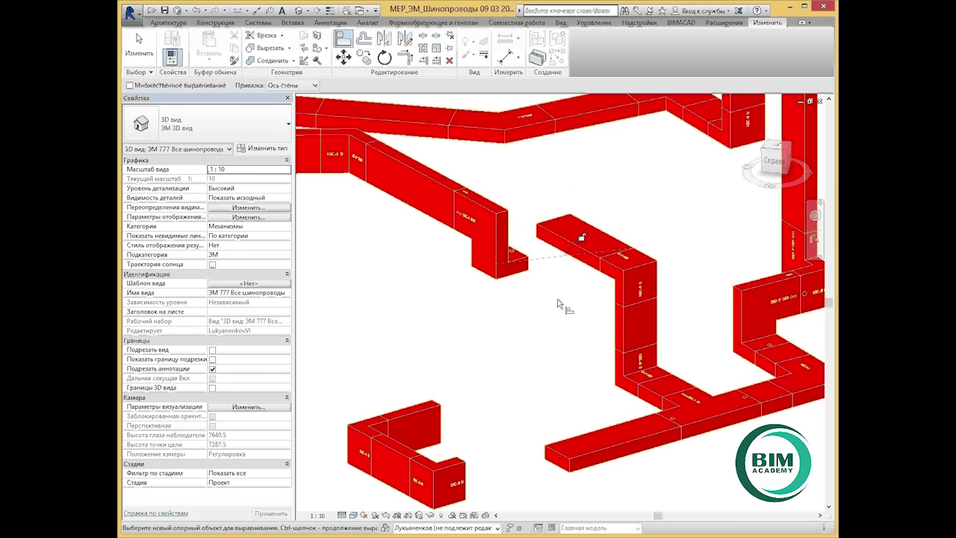
{"action": "key", "text": "Escape"}
- Draw a 420x150 busbar from the KRD fitting's free end up to the upper run
{"action": "left_click", "coordinate": [517, 268]}
{"action": "mouse_move", "coordinate": [513, 304]}
{"action": "middle_mouse_down", "text": "shift"}
{"action": "mouse_move", "coordinate": [580, 437]}
{"action": "mouse_move", "coordinate": [506, 298]}
{"action": "mouse_move", "coordinate": [503, 336]}
{"action": "mouse_move", "coordinate": [534, 297]}
{"action": "mouse_move", "coordinate": [631, 292]}
{"action": "mouse_move", "coordinate": [571, 278]}
{"action": "middle_mouse_up", "text": "shift"}
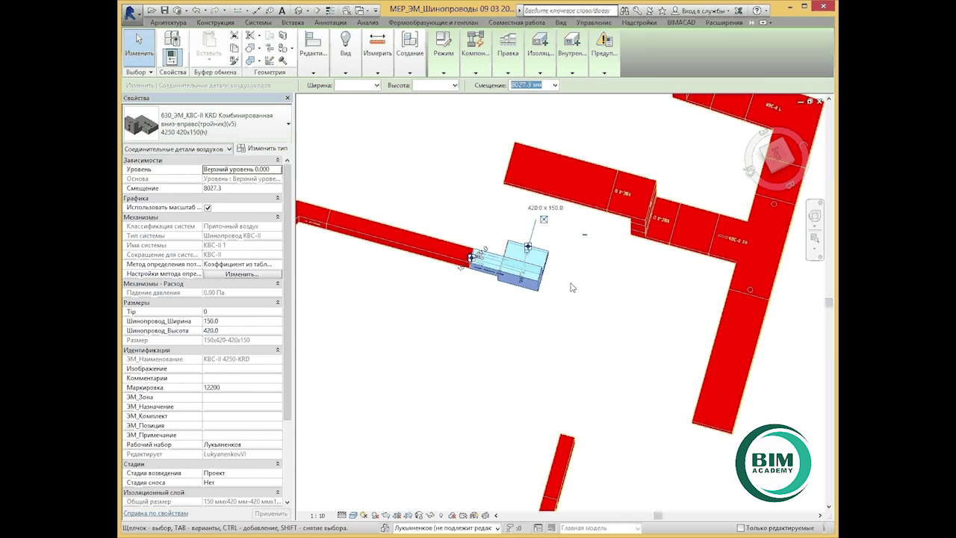
{"action": "left_click", "coordinate": [571, 277]}
{"action": "left_click", "coordinate": [527, 250]}
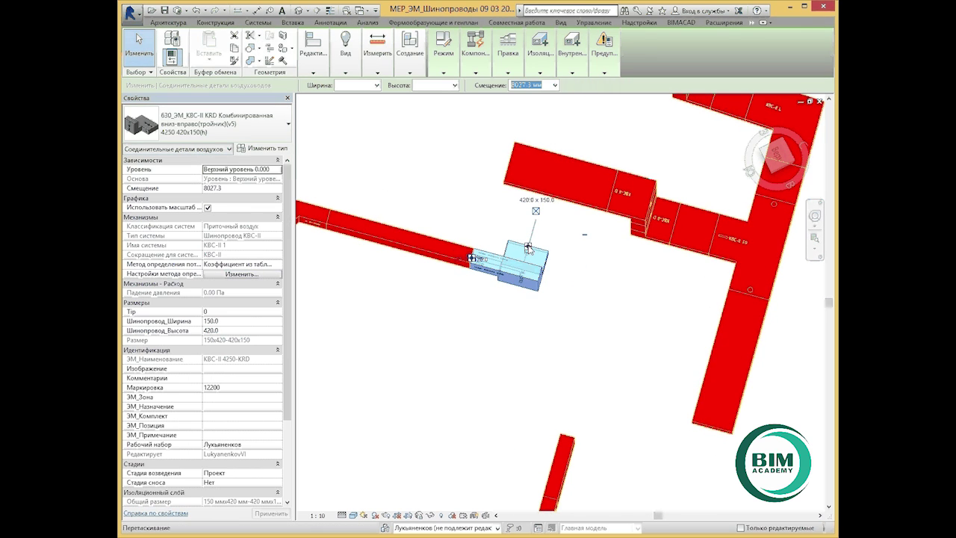
{"action": "right_click", "coordinate": [527, 246]}
{"action": "left_click", "coordinate": [548, 297]}
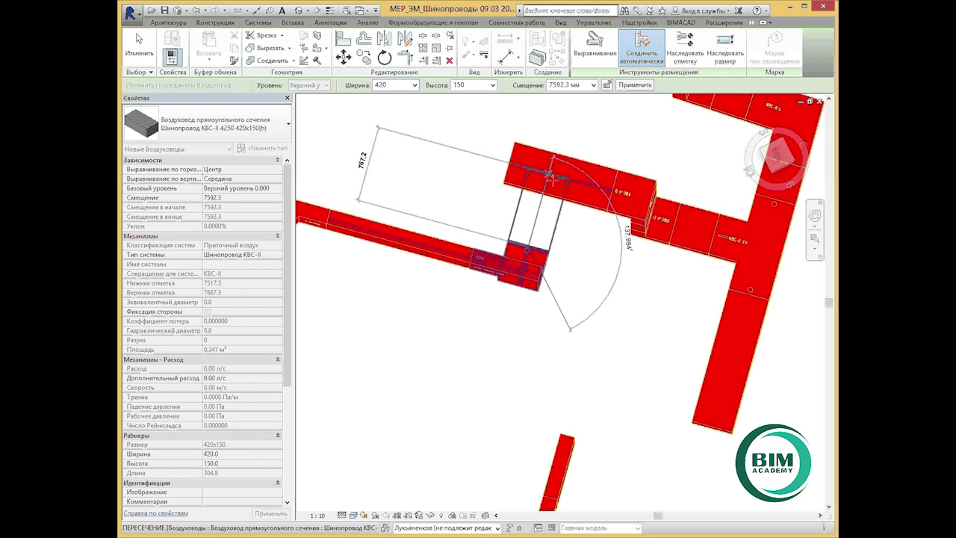
{"action": "left_click", "coordinate": [550, 174]}
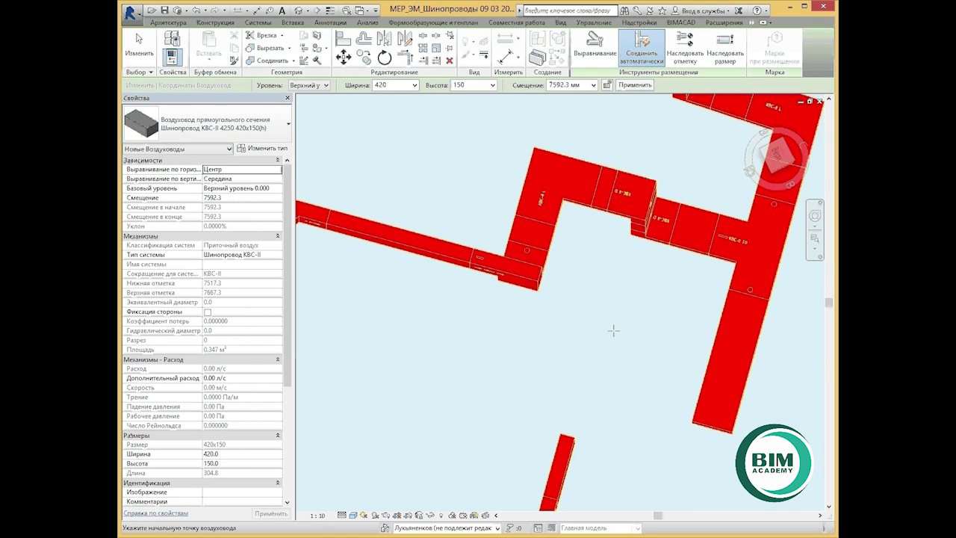
{"action": "middle_click_drag", "start_coordinate": [651, 351], "coordinate": [555, 375], "text": "shift"}
{"action": "key", "text": "Escape"}
{"action": "key", "text": "Escape"}
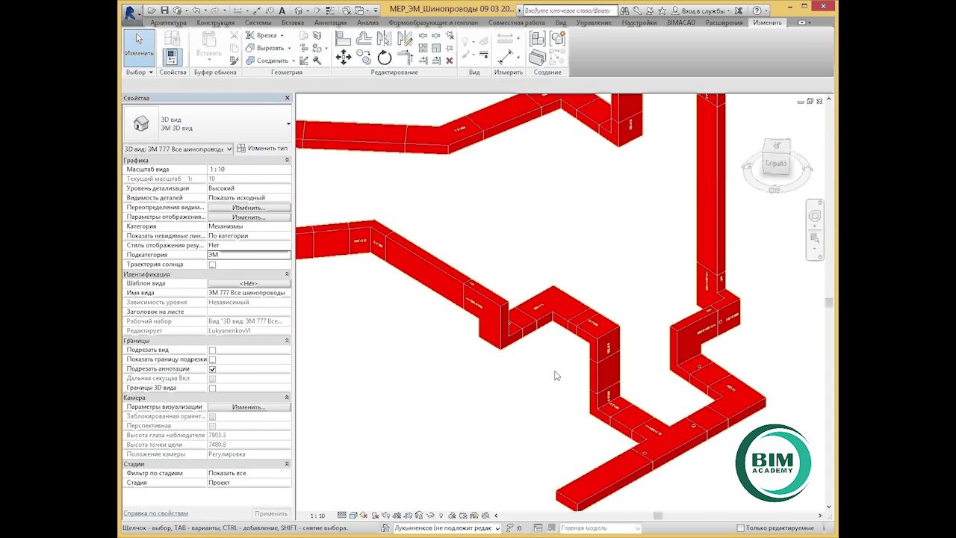
- Delete the short busbar piece
{"action": "scroll", "coordinate": [566, 341], "scroll_direction": "up", "scroll_amount": 2}
{"action": "scroll", "coordinate": [566, 341], "scroll_direction": "up", "scroll_amount": 2}
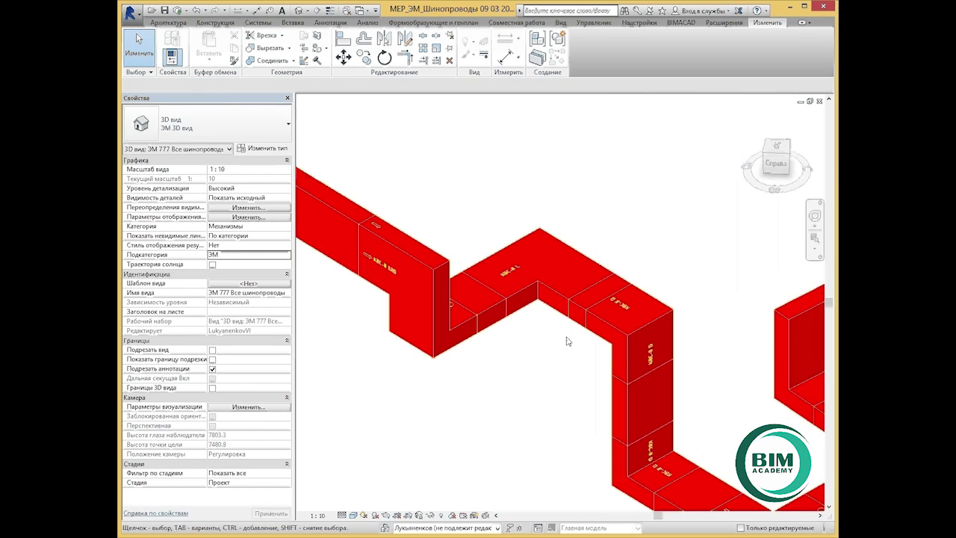
{"action": "scroll", "coordinate": [566, 341], "scroll_direction": "up", "scroll_amount": 1}
{"action": "left_click", "coordinate": [620, 294]}
{"action": "key", "text": "Delete"}
- Snap the L elbow's connector onto the adjoining D busbar end from the top view
{"action": "left_click", "coordinate": [575, 294]}
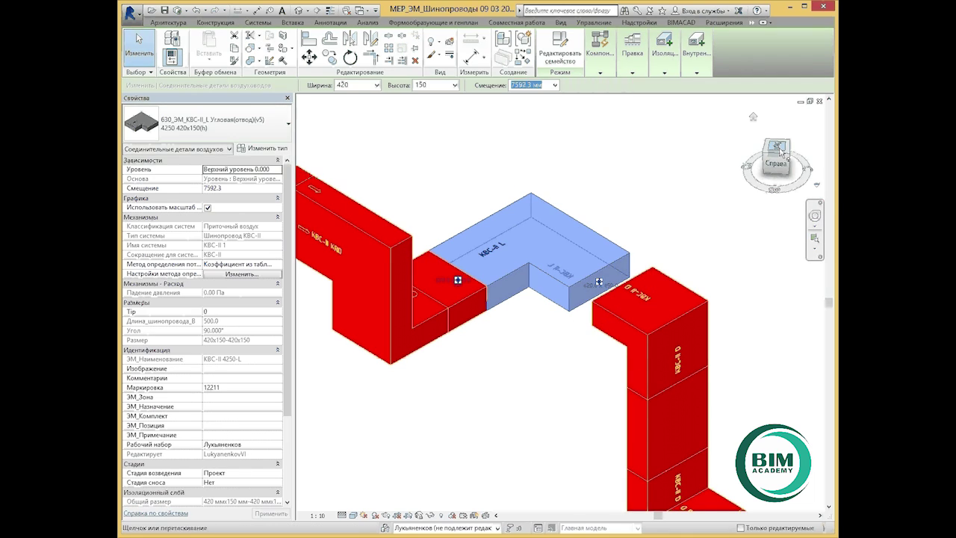
{"action": "left_click", "coordinate": [781, 150]}
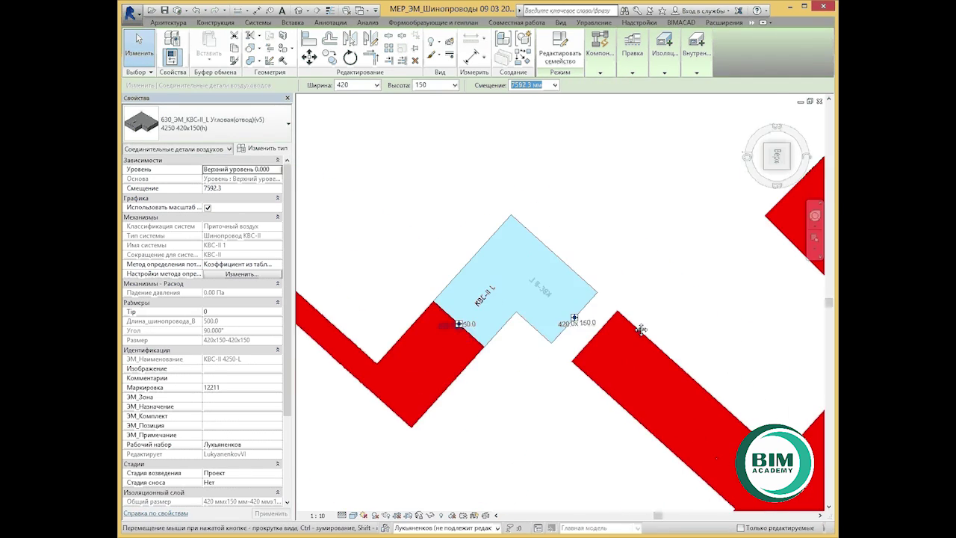
{"action": "scroll", "coordinate": [446, 321], "scroll_direction": "up", "scroll_amount": 3}
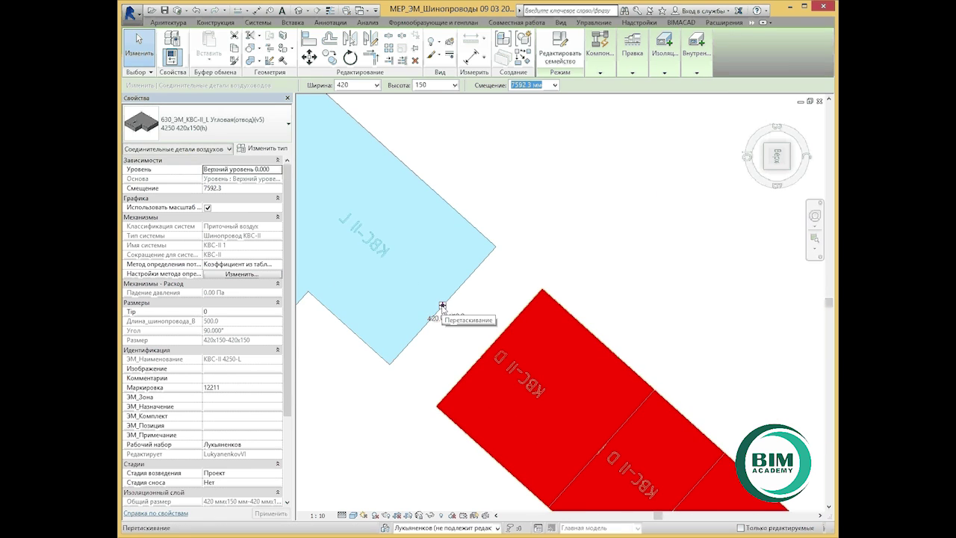
{"action": "left_click_drag", "start_coordinate": [442, 306], "coordinate": [489, 347]}
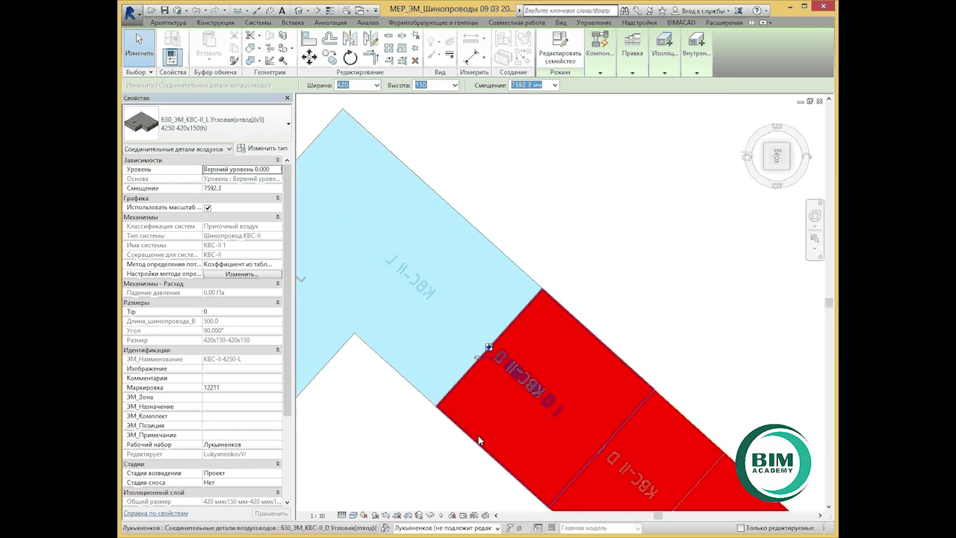
{"action": "left_click", "coordinate": [456, 451]}
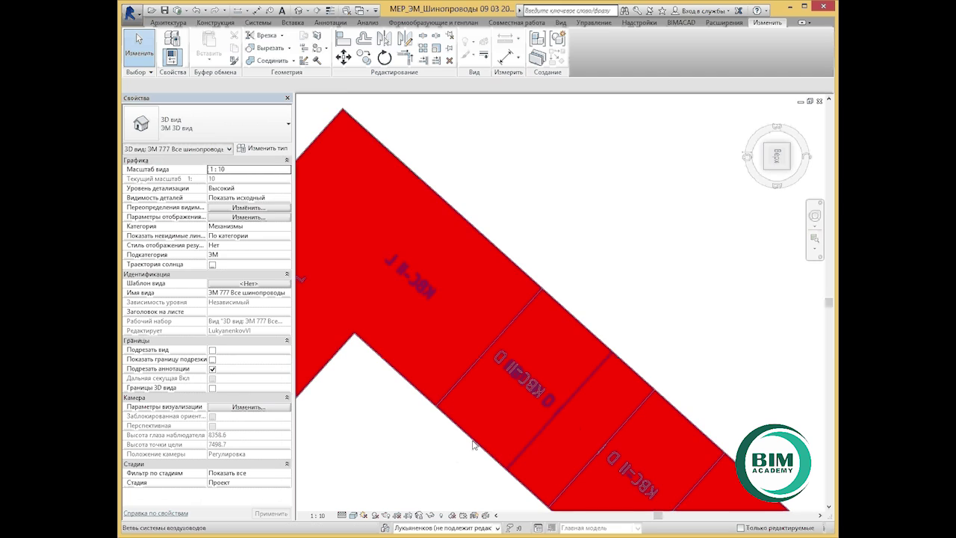
{"action": "left_click", "coordinate": [472, 444]}
{"action": "middle_click_drag", "start_coordinate": [459, 443], "coordinate": [582, 320], "text": "shift"}
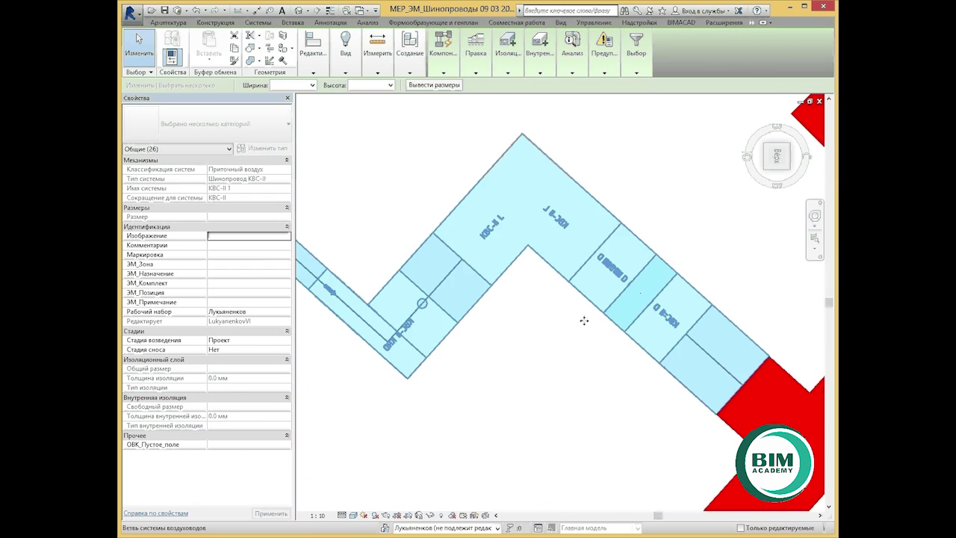
{"action": "left_click", "coordinate": [497, 377]}
{"action": "mouse_move", "coordinate": [497, 378]}
{"action": "middle_mouse_down", "text": "shift"}
{"action": "mouse_move", "coordinate": [672, 382]}
{"action": "mouse_move", "coordinate": [497, 406]}
{"action": "mouse_move", "coordinate": [660, 463]}
{"action": "mouse_move", "coordinate": [649, 426]}
{"action": "mouse_move", "coordinate": [662, 395]}
{"action": "mouse_move", "coordinate": [622, 384]}
{"action": "middle_mouse_up", "text": "shift"}
{"action": "left_click", "coordinate": [672, 382]}
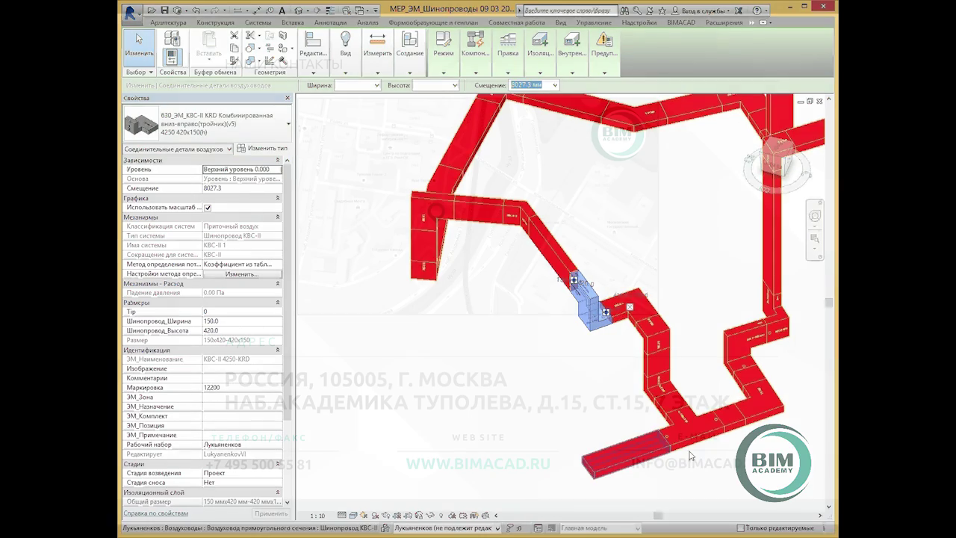